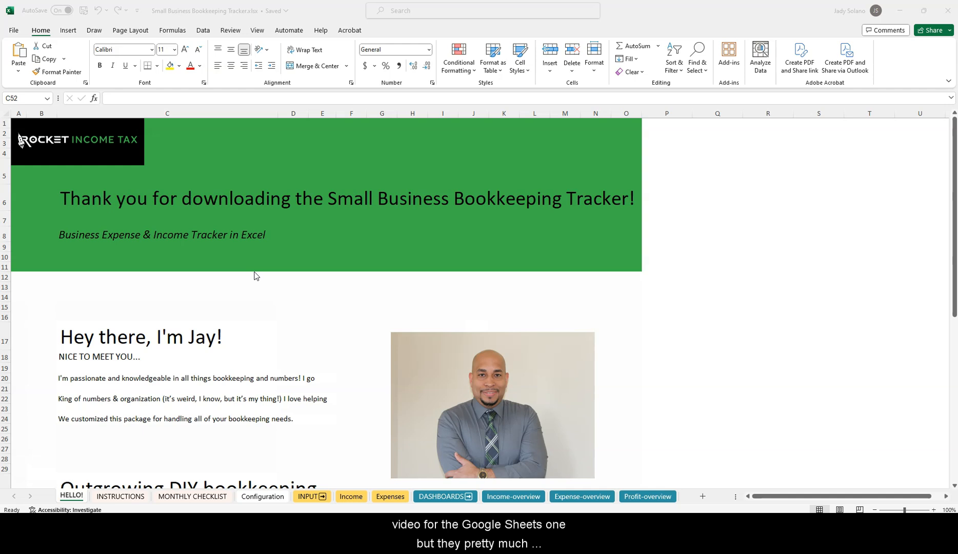
scroll(256, 276, "down", 5)
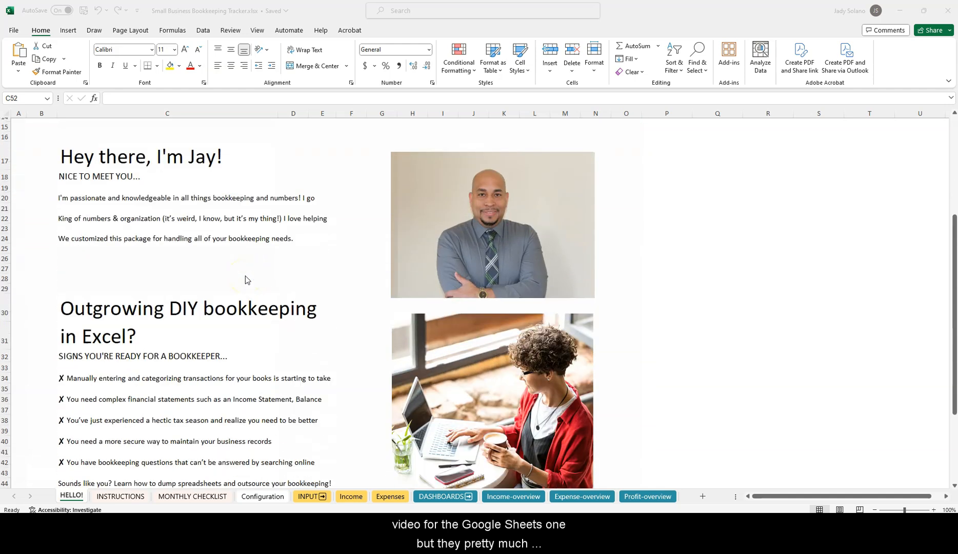
scroll(247, 280, "down", 5)
scroll(245, 279, "up", 8)
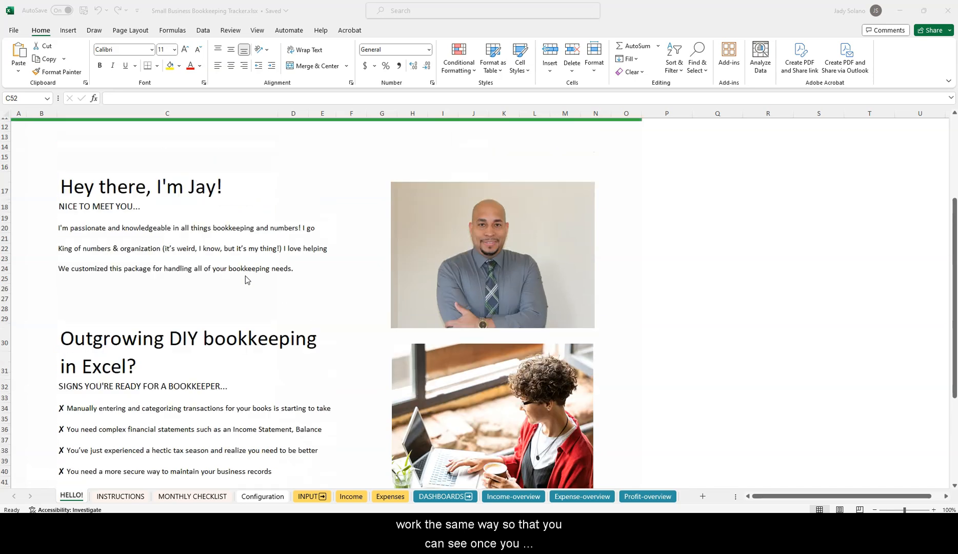
scroll(245, 280, "down", 4)
scroll(246, 279, "up", 4)
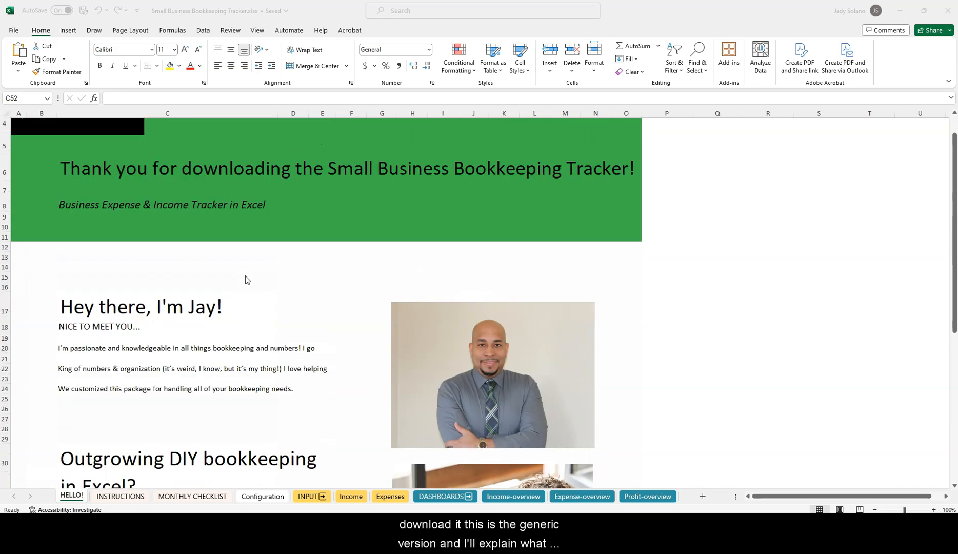
scroll(246, 279, "up", 1)
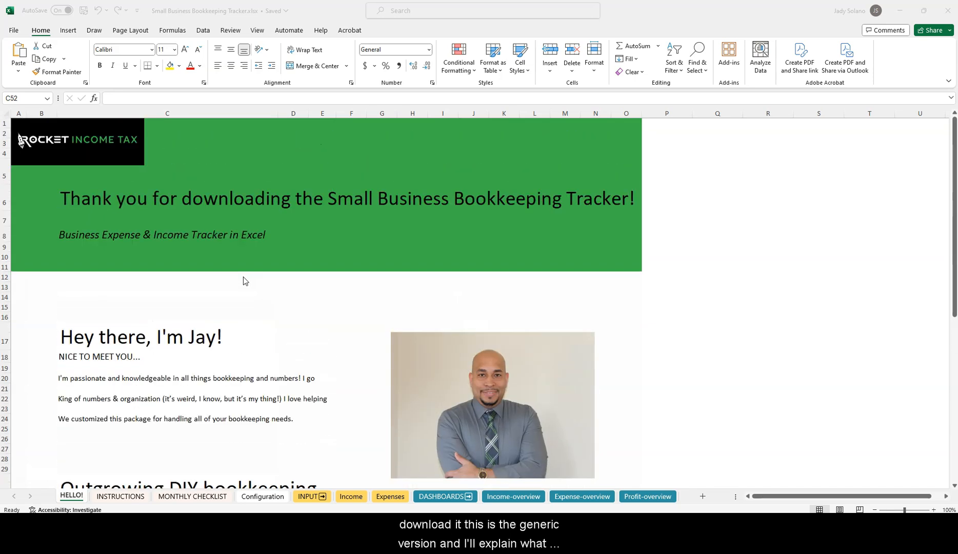
scroll(243, 280, "down", 3)
scroll(240, 275, "down", 3)
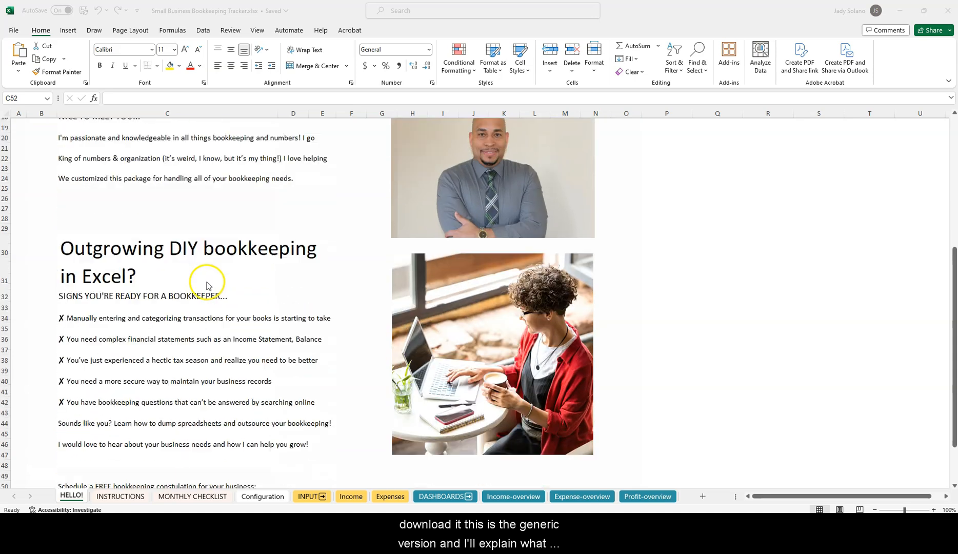
scroll(240, 271, "up", 6)
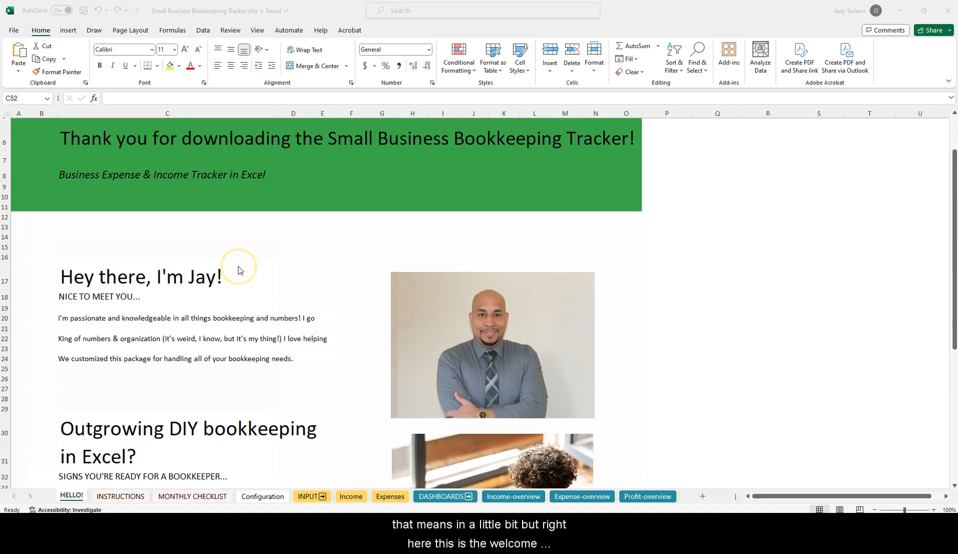
scroll(238, 270, "up", 1)
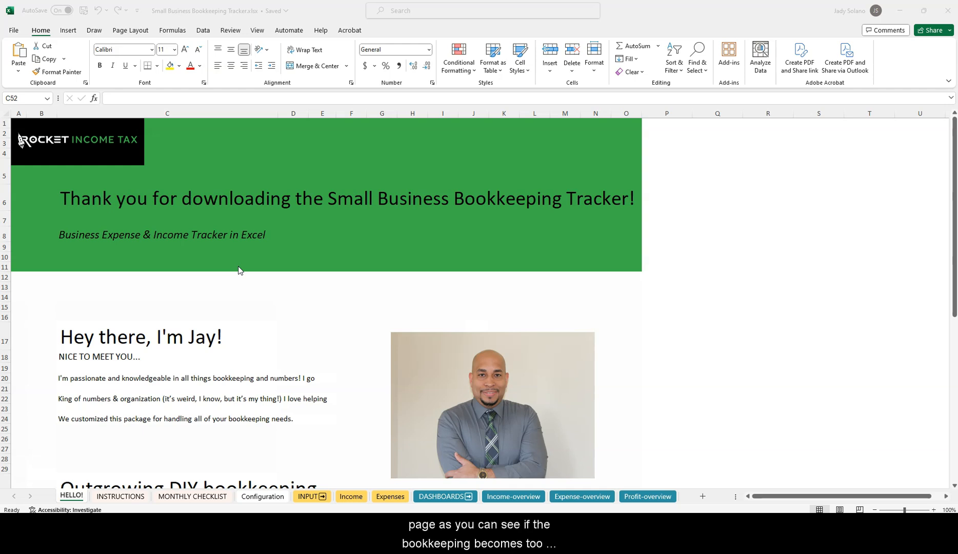
scroll(238, 271, "down", 10)
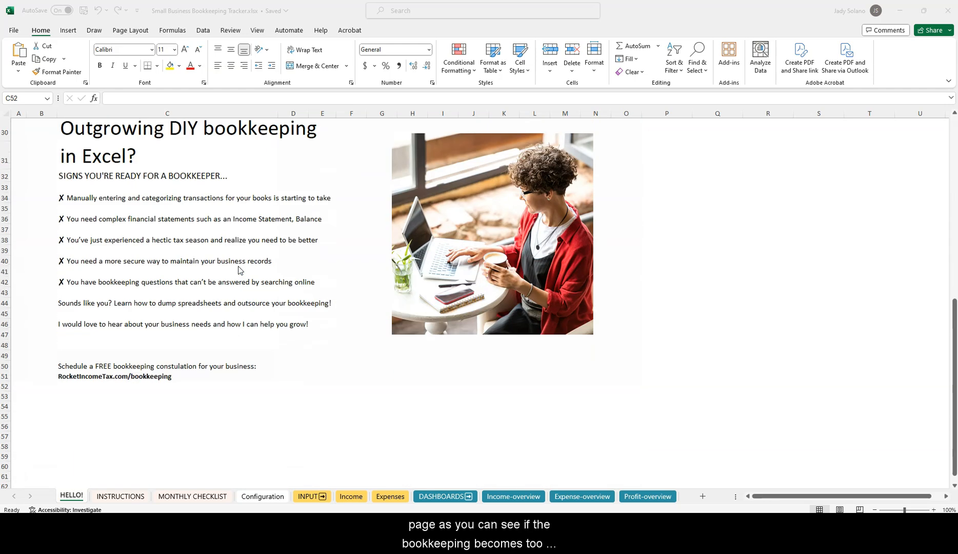
left_click(123, 385)
left_click(68, 374)
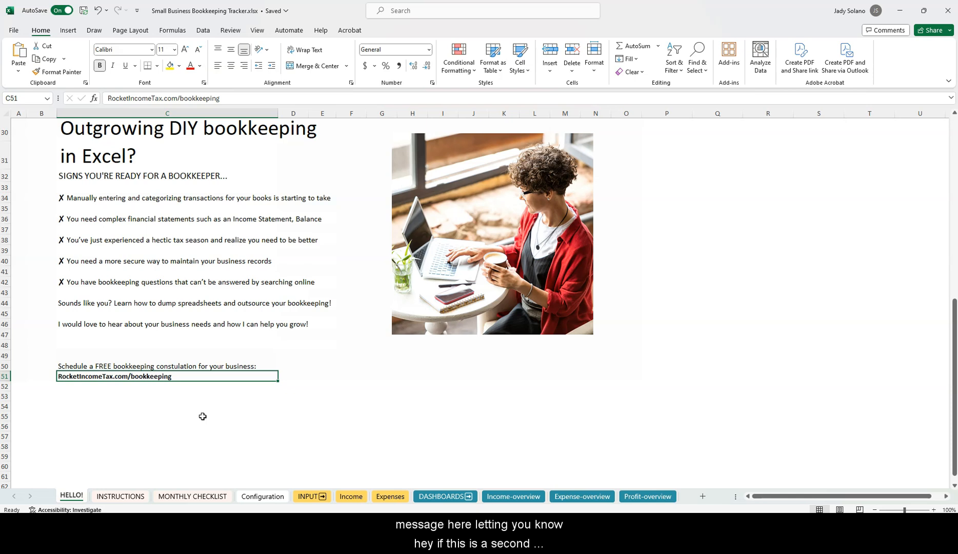
Scroll through the INSTRUCTIONS sheet's how-to guide, then switch to the MONTHLY CHECKLIST sheet
left_click(121, 496)
scroll(266, 288, "down", 20)
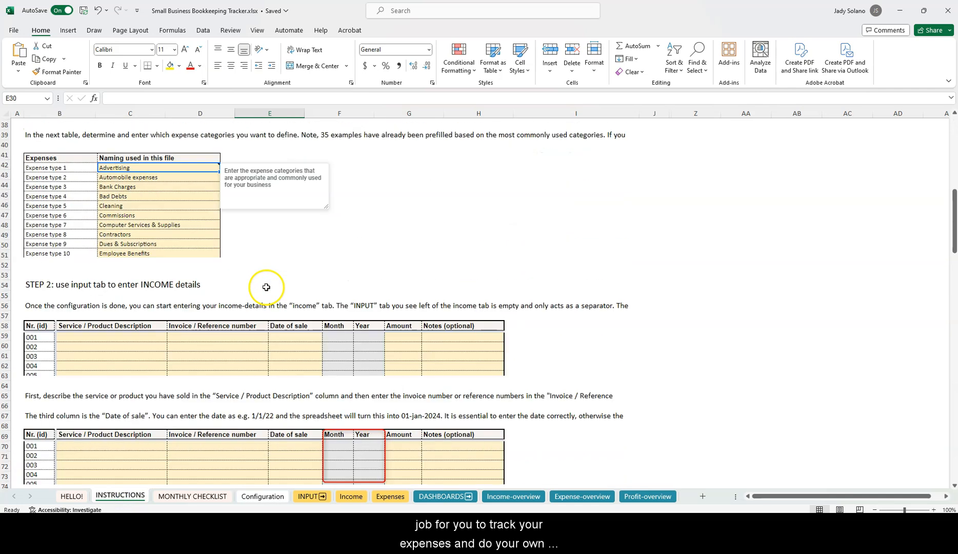
scroll(261, 289, "down", 20)
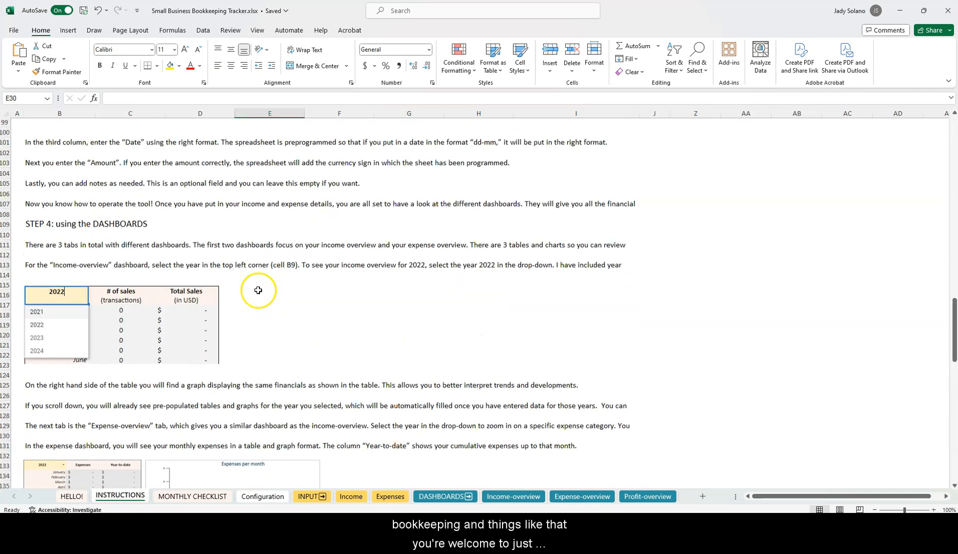
scroll(258, 292, "up", 20)
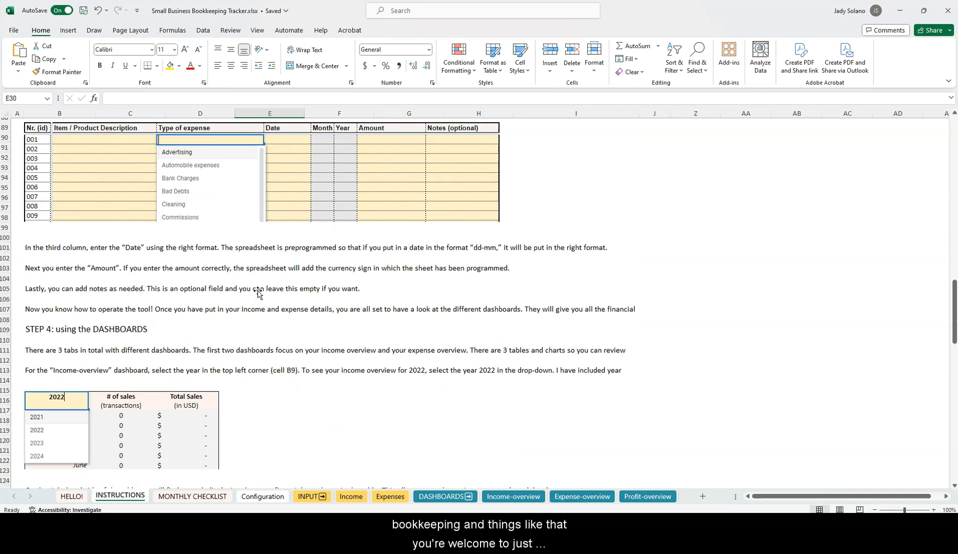
scroll(258, 291, "up", 6)
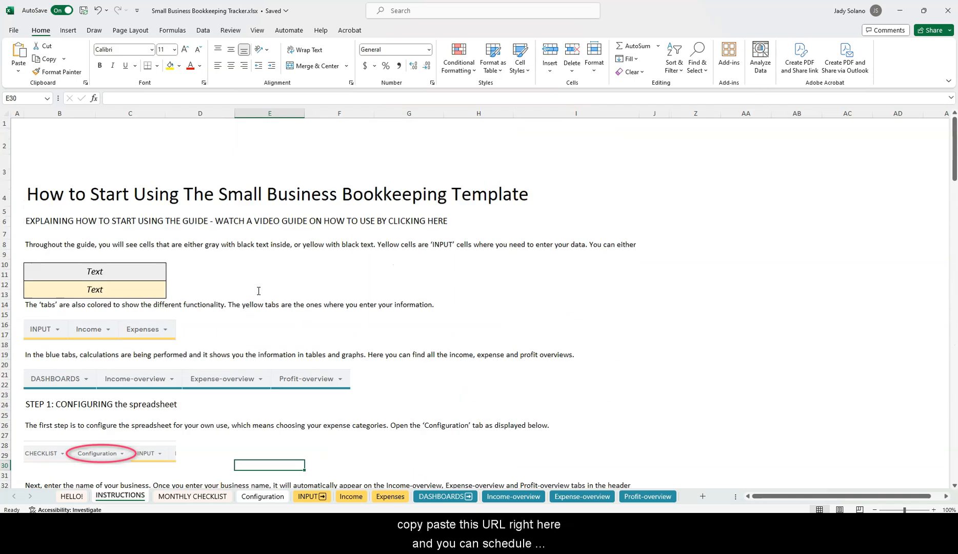
left_click(192, 496)
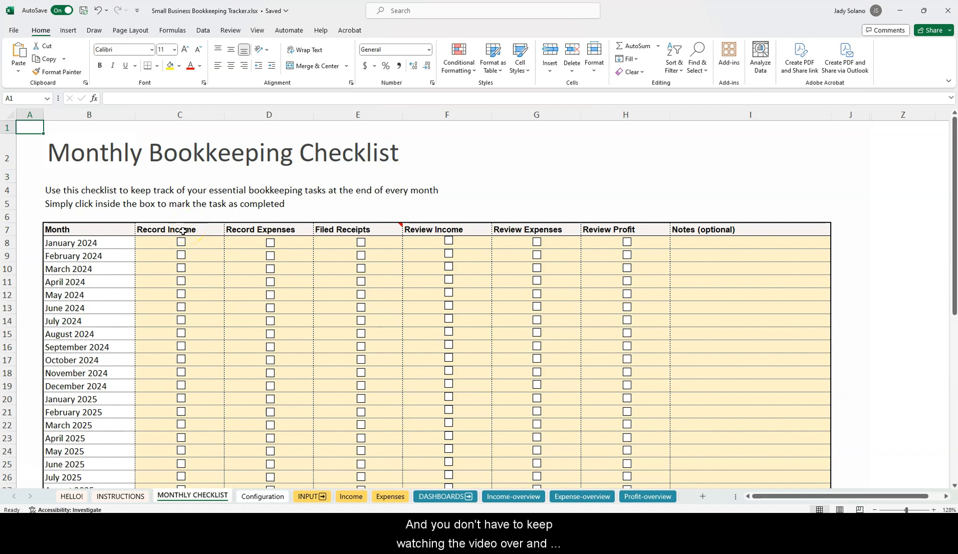
left_click(181, 243)
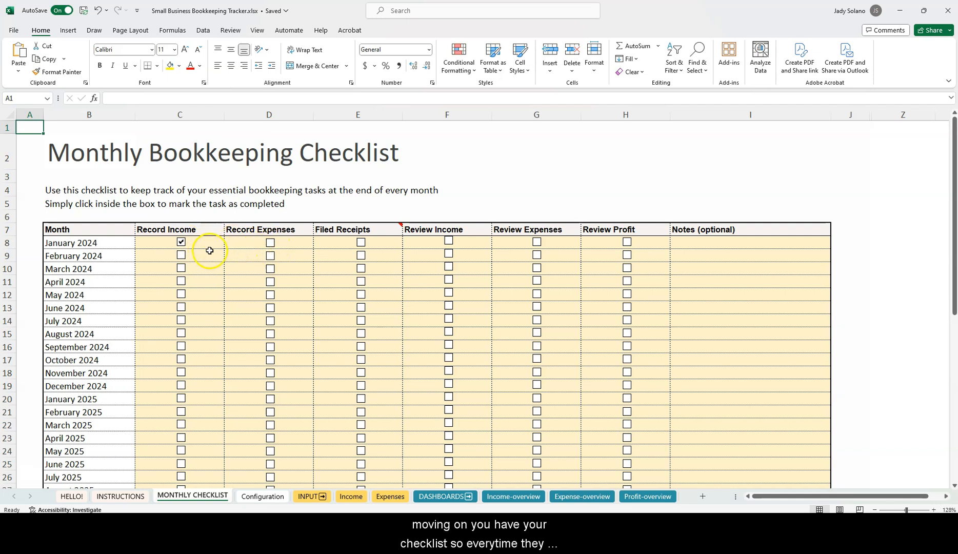
left_click(181, 242)
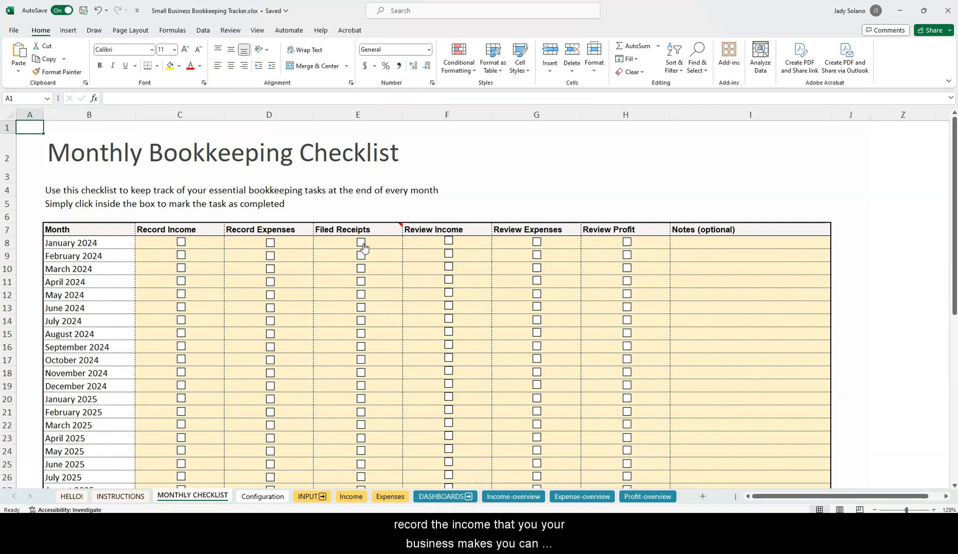
Switch to the Configuration sheet and scroll through its contents
left_click(249, 500)
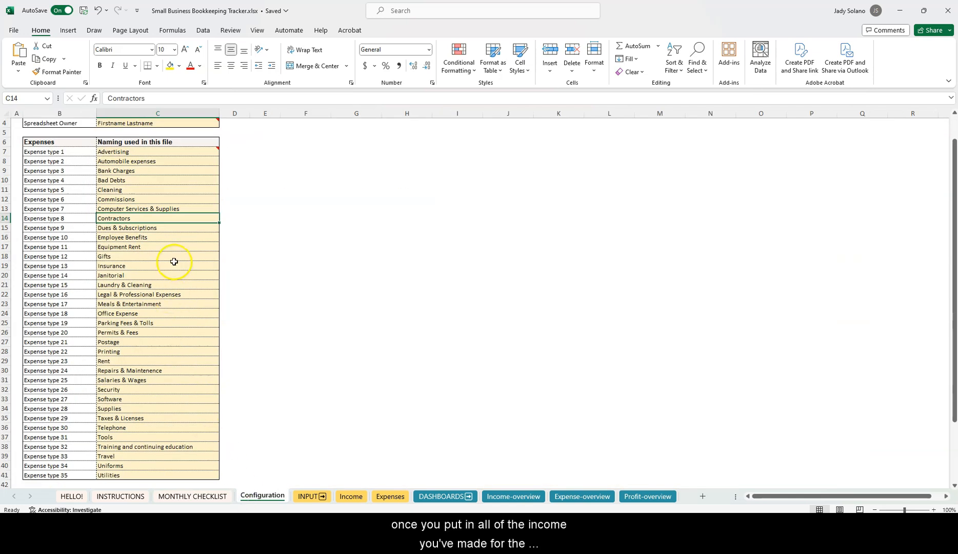
scroll(174, 262, "up", 1)
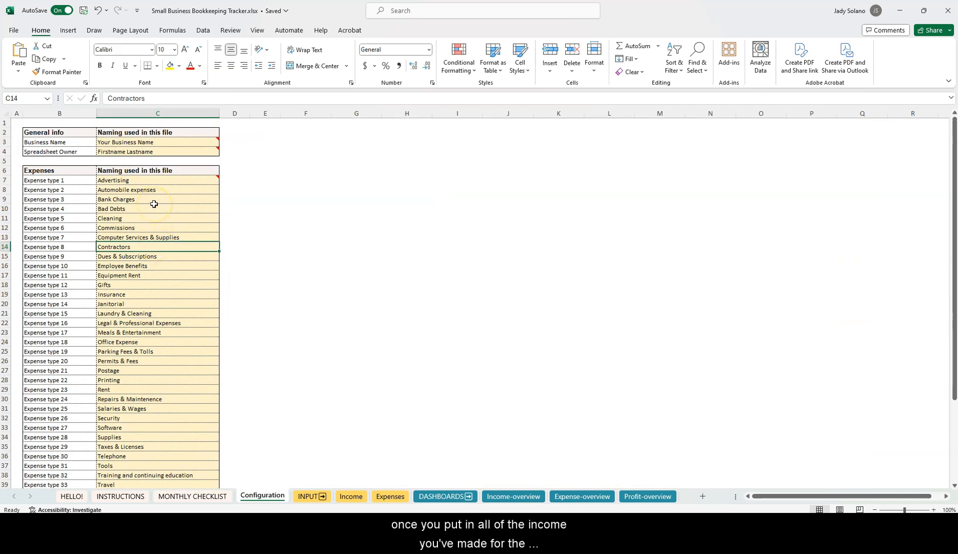
scroll(154, 208, "down", 4)
scroll(143, 277, "up", 5)
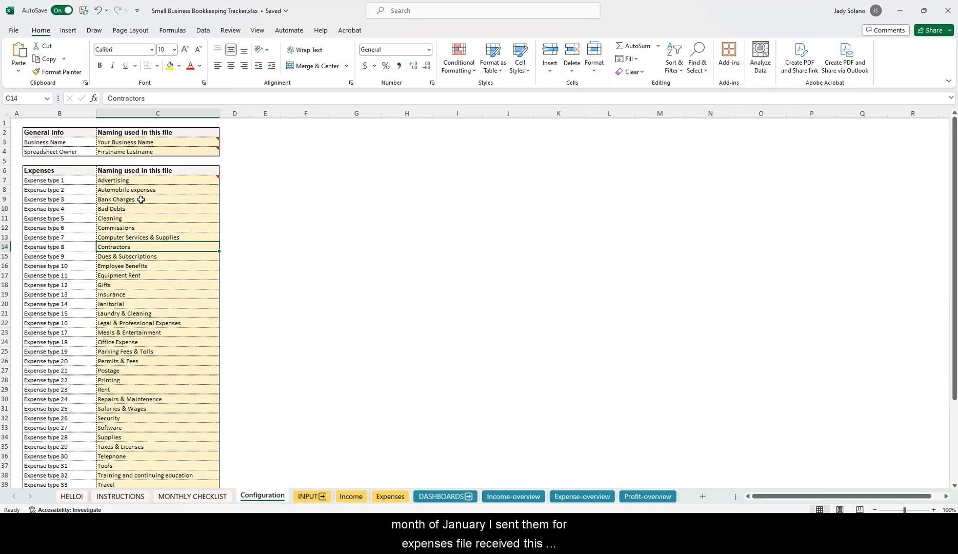
Review the Business Name and several Expense type labels, ending with the business name cell C3 selected
left_click(130, 143)
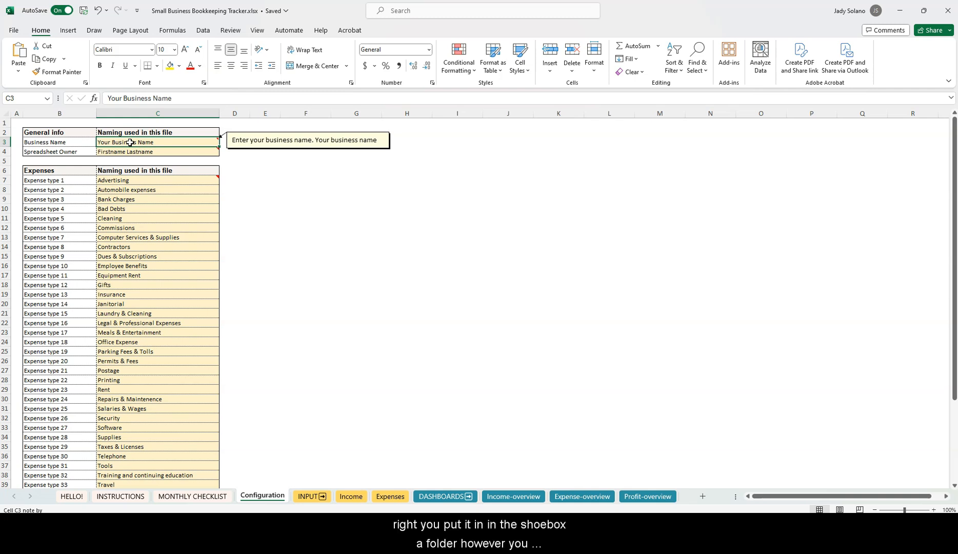
left_click(54, 142)
left_click(53, 200)
left_click(50, 275)
left_click(59, 344)
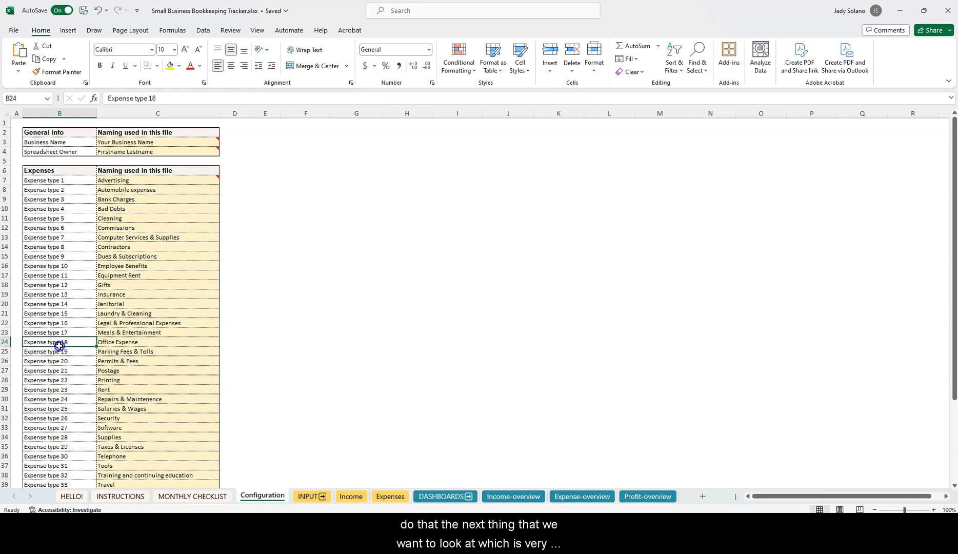
left_click(55, 214)
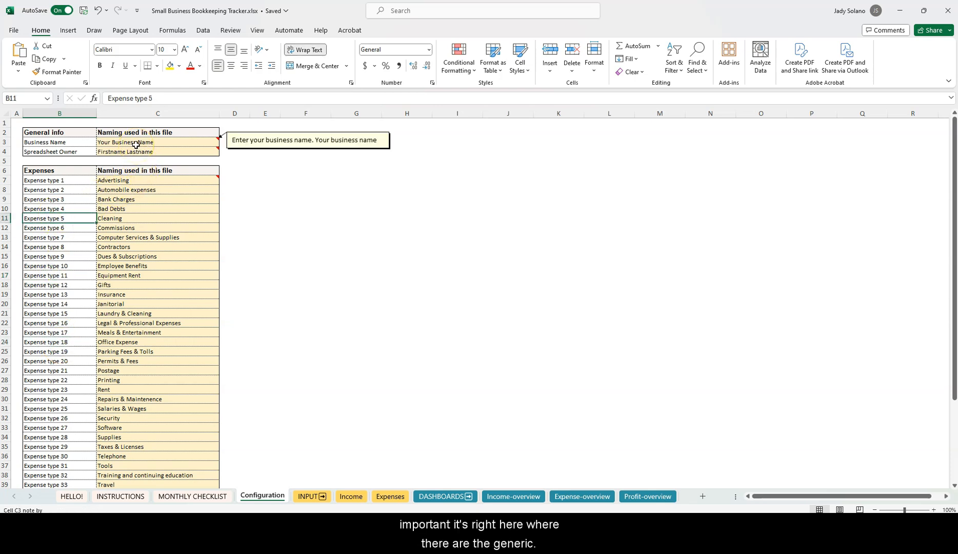
left_click(136, 146)
left_click(212, 144)
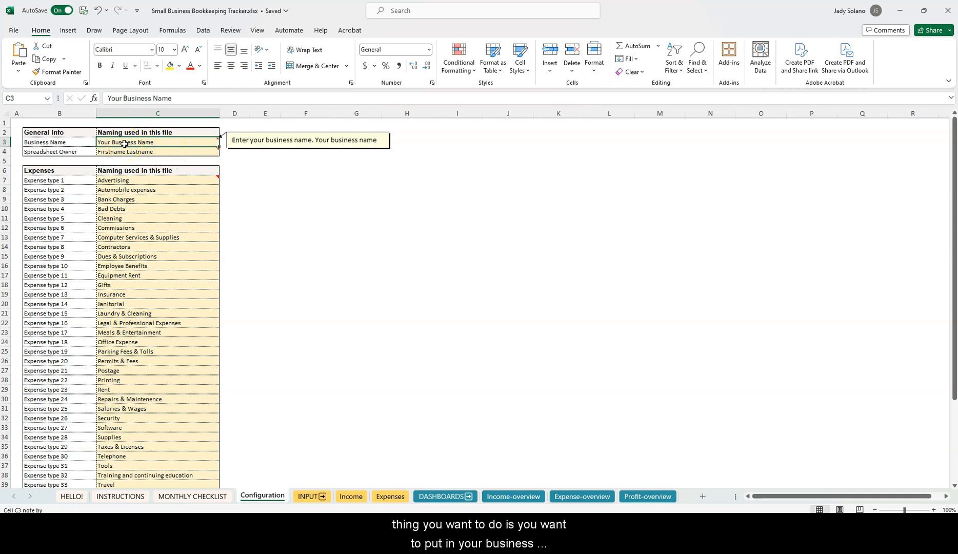
Enter ABC CONSULTING as Business Name and the owner's full name as Spreadsheet Owner
type("ABC")
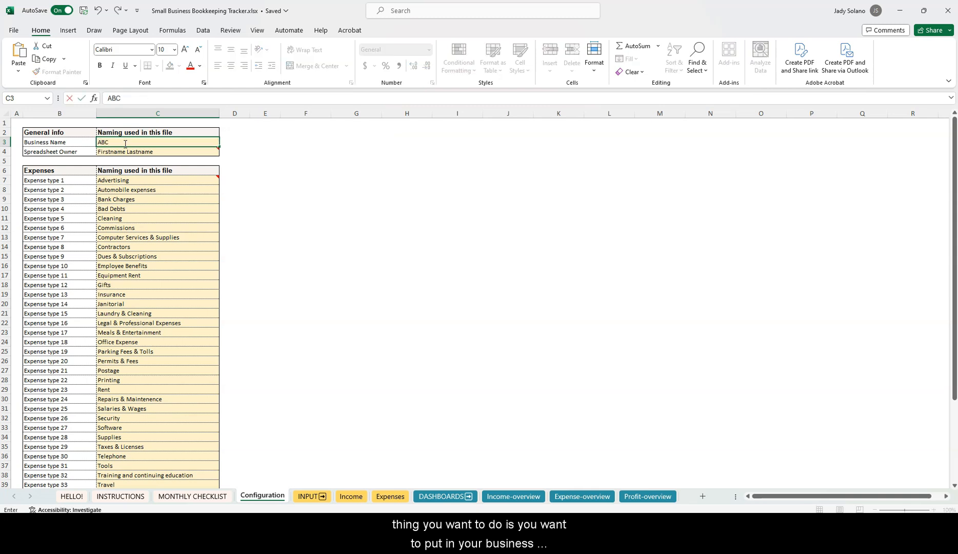
type(" CONSULTING")
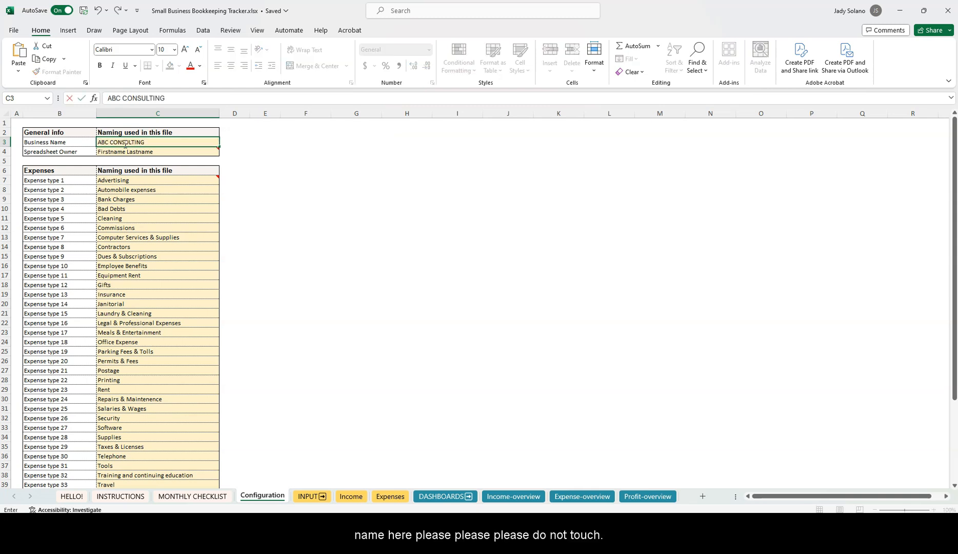
left_click(124, 151)
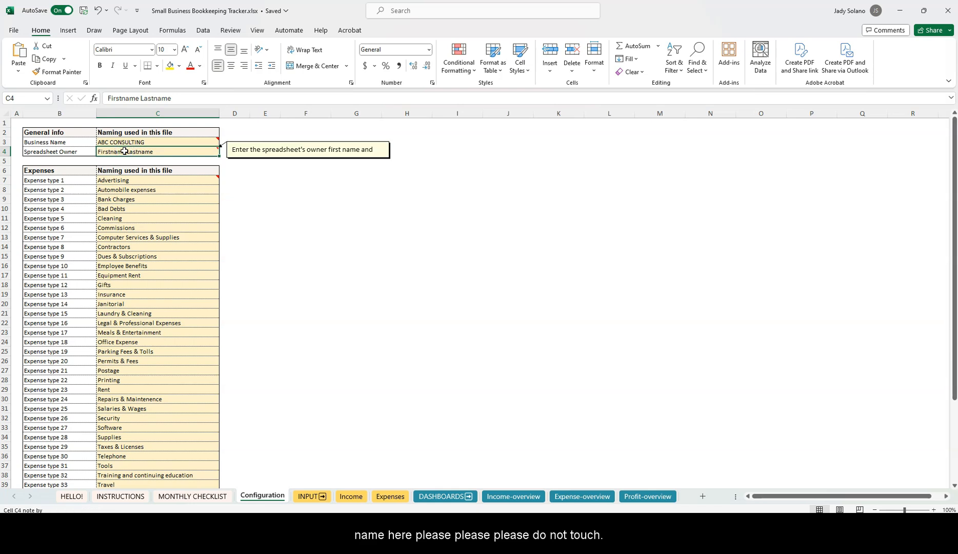
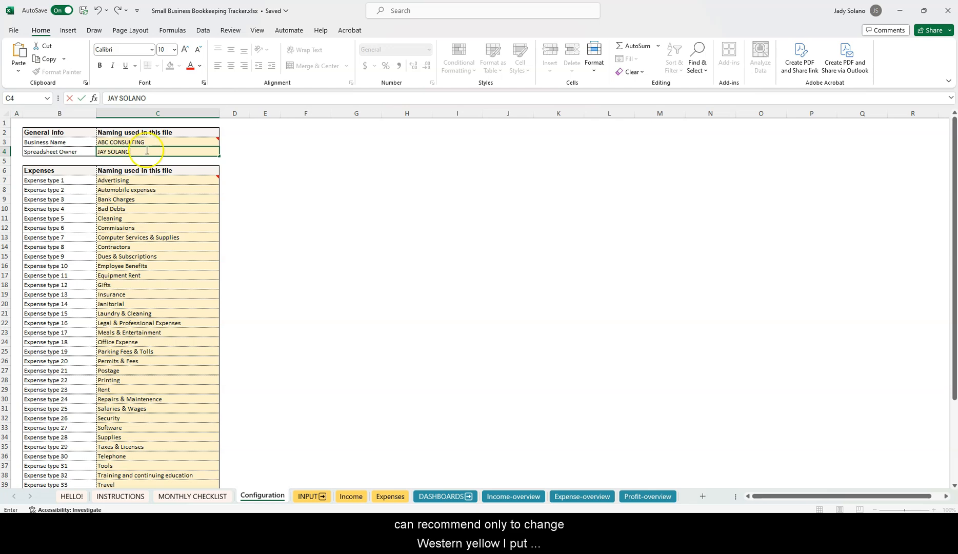
left_click(124, 180)
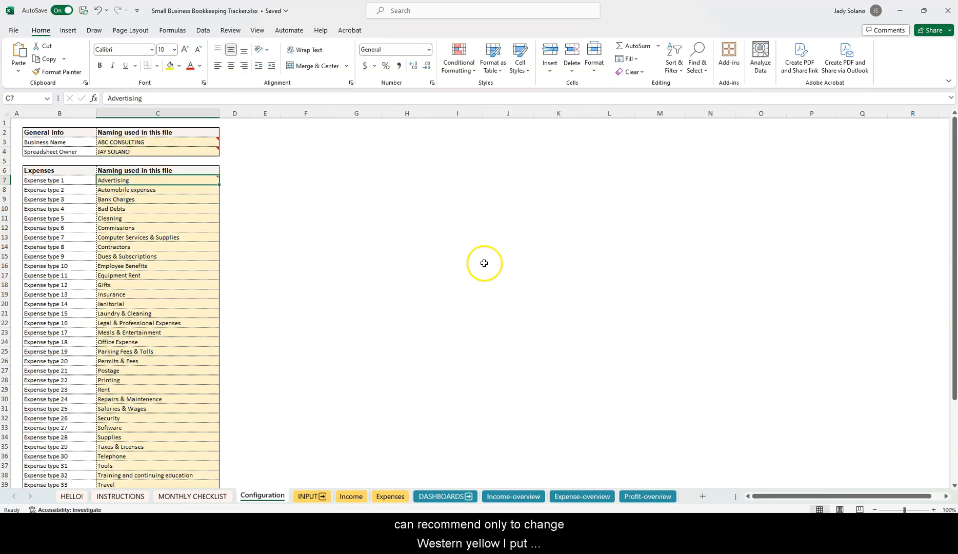
left_click(634, 502)
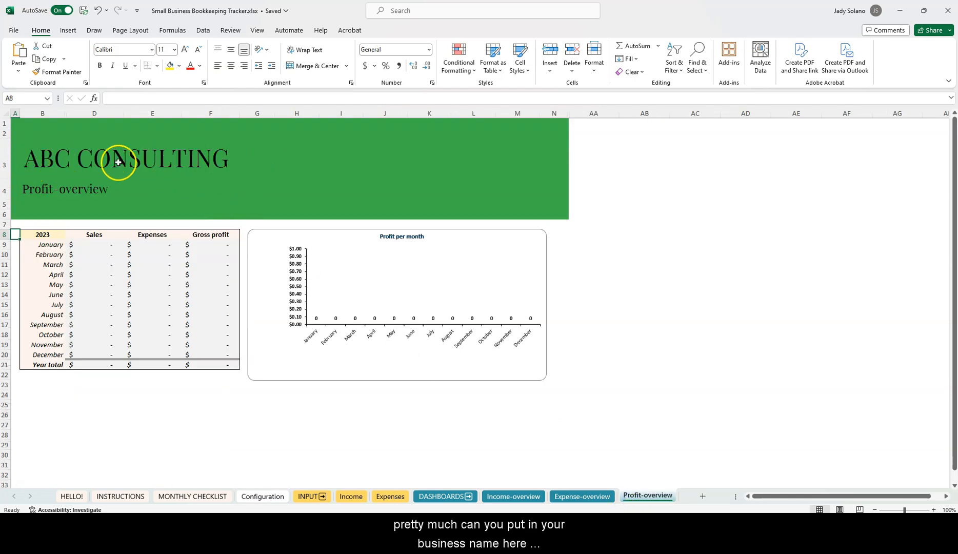
left_click(569, 495)
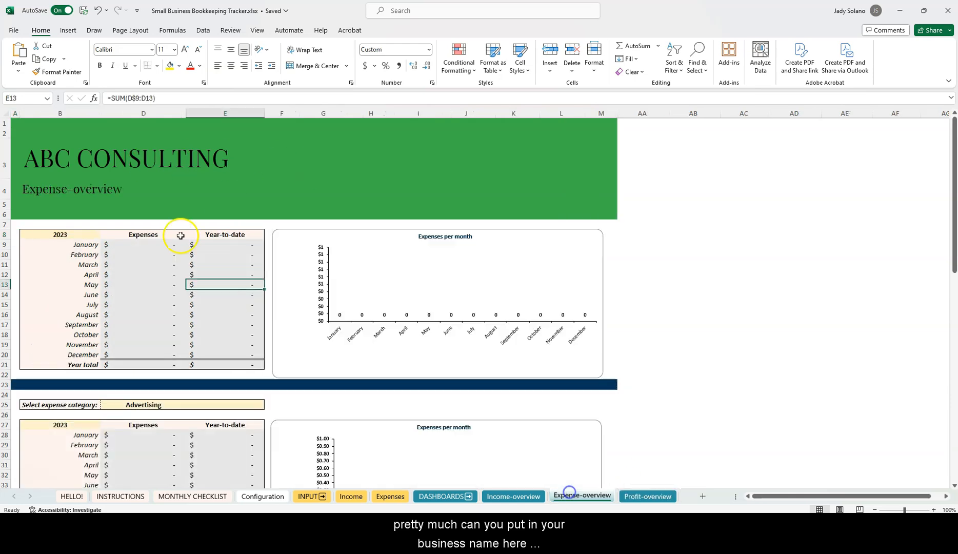
left_click(511, 497)
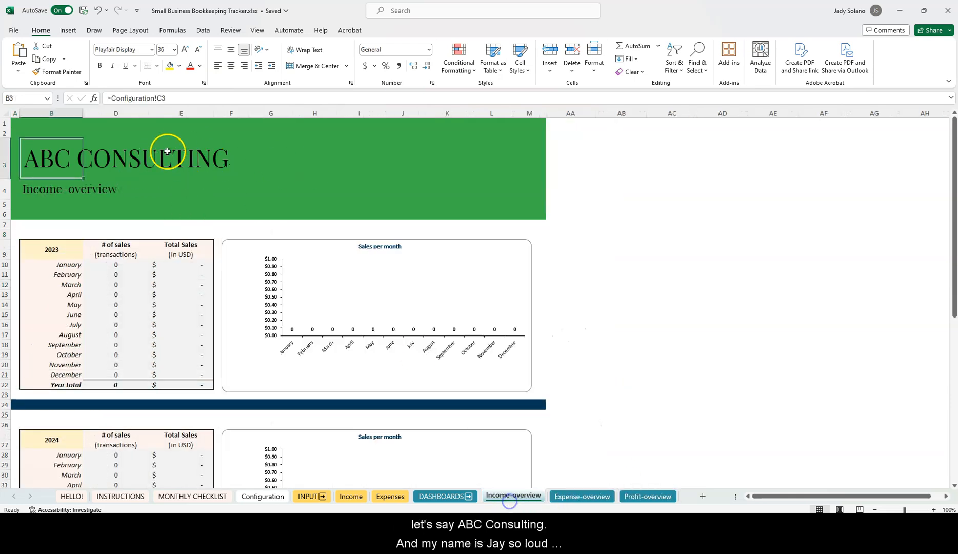
left_click(159, 157)
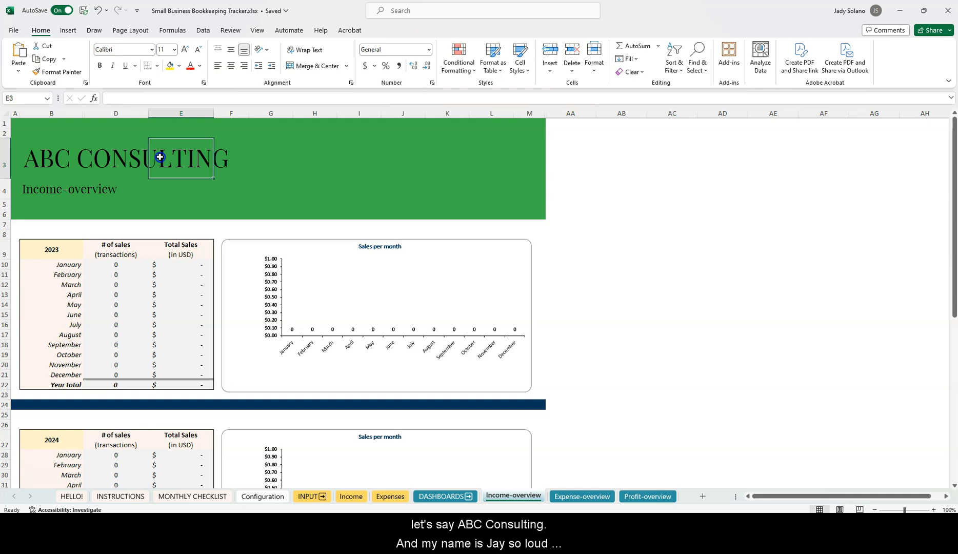
left_click(23, 157)
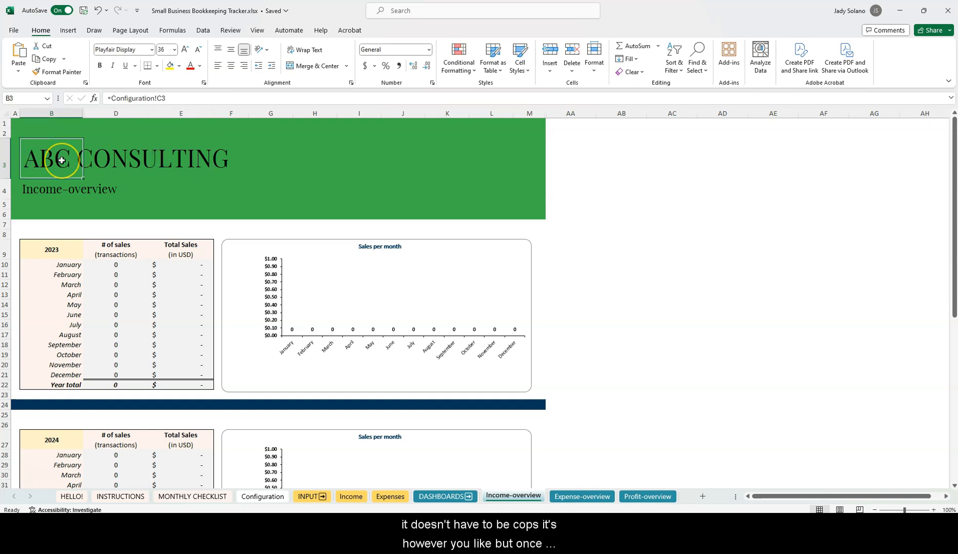
left_click(177, 100)
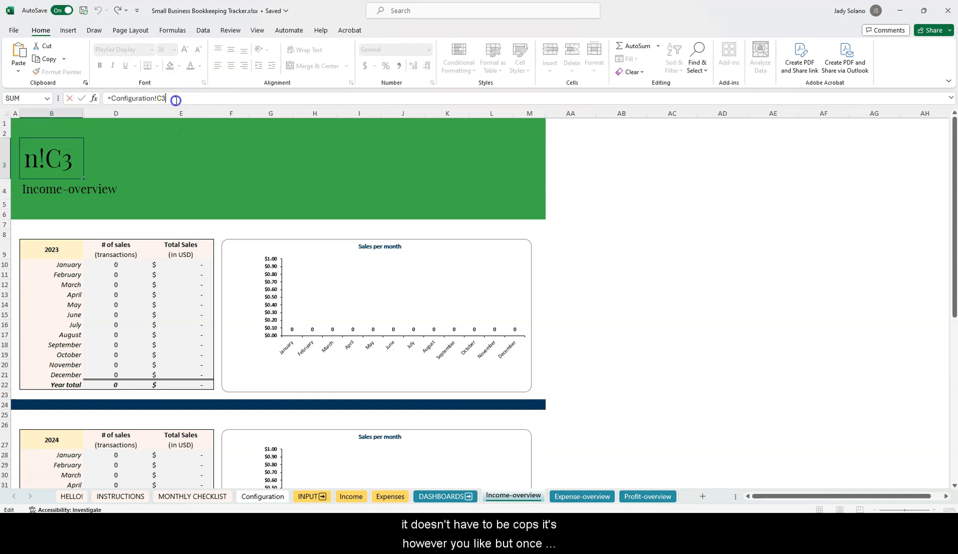
left_click(131, 138)
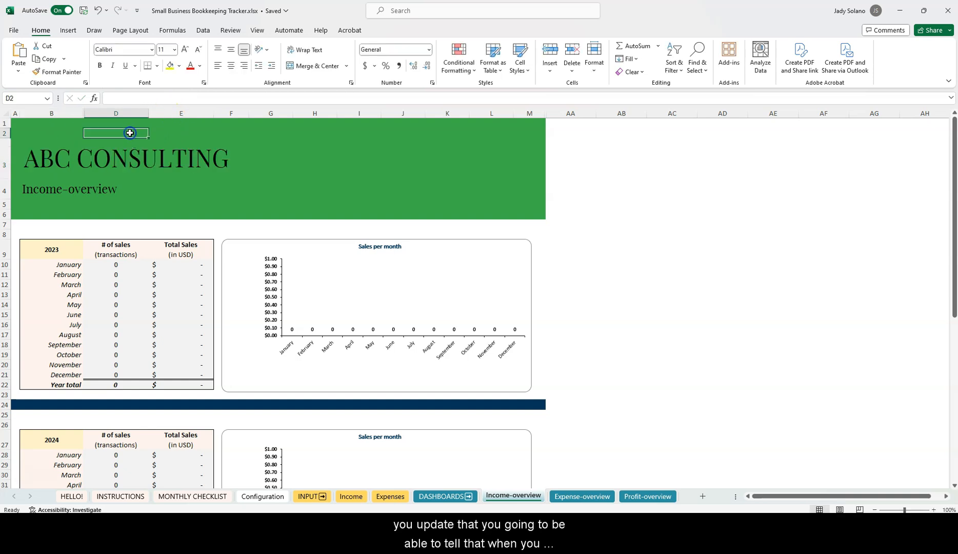
left_click(44, 161)
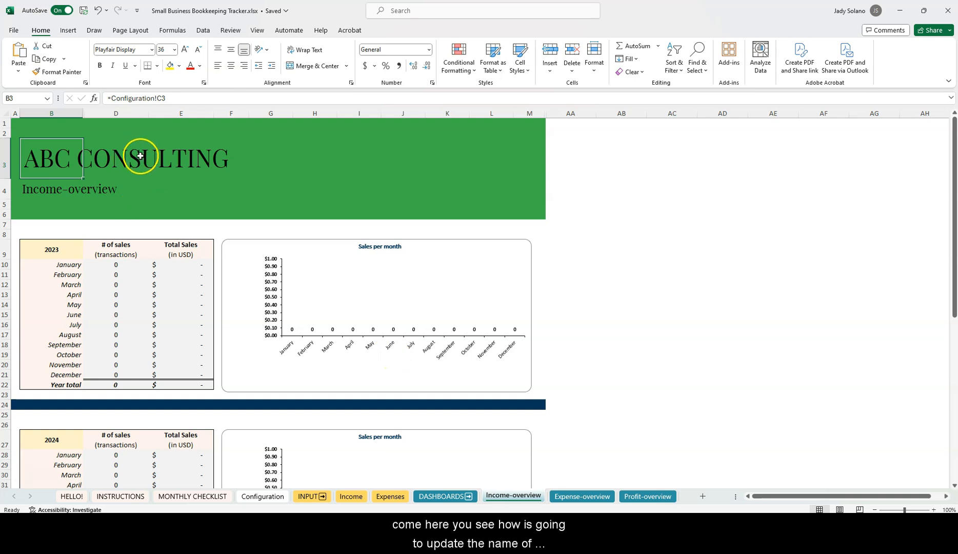
left_click(273, 496)
mouse_move(135, 142)
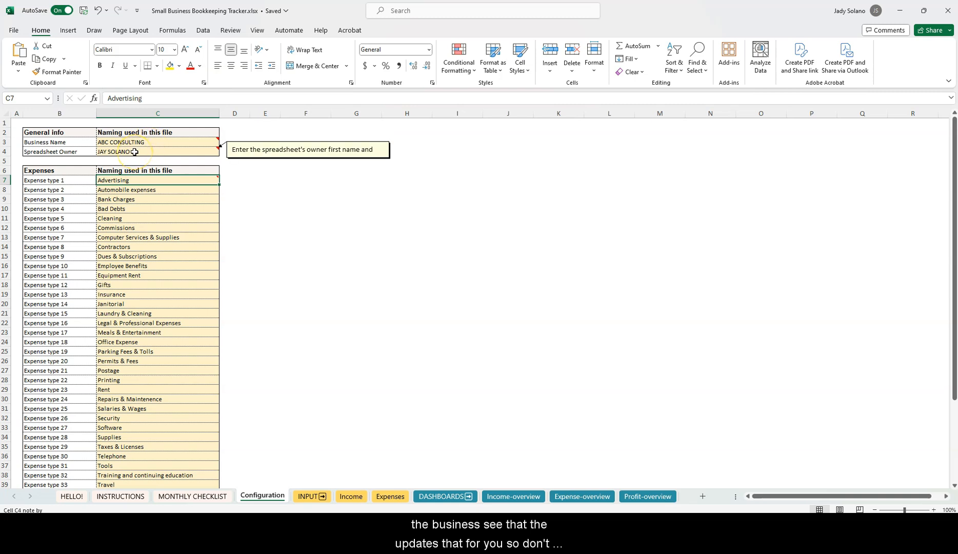
left_click(136, 248)
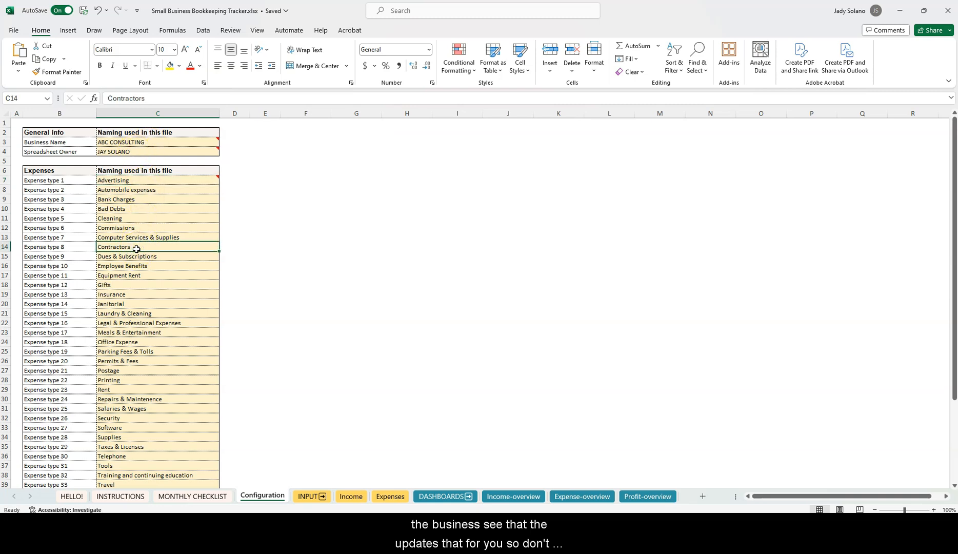
scroll(136, 250, "down", 1)
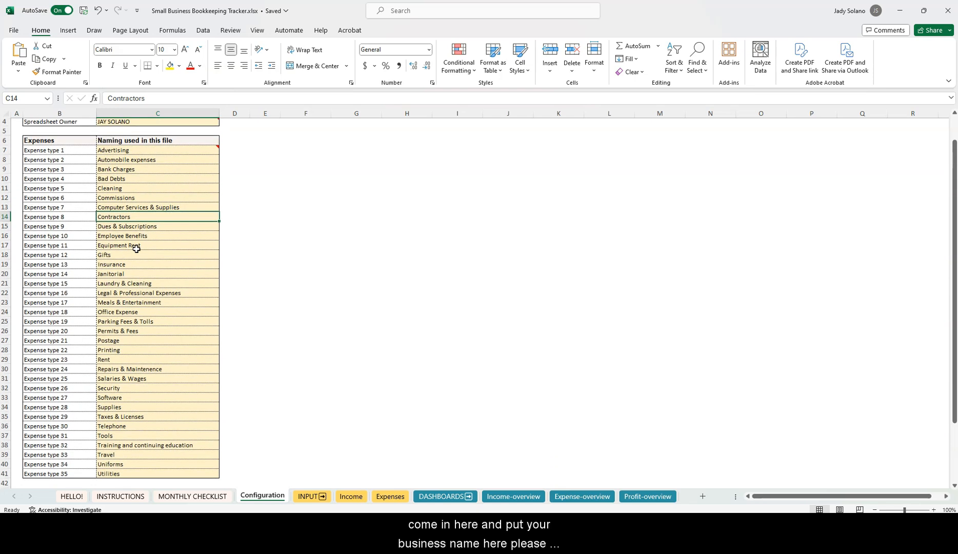
scroll(135, 248, "down", 1)
scroll(136, 248, "up", 1)
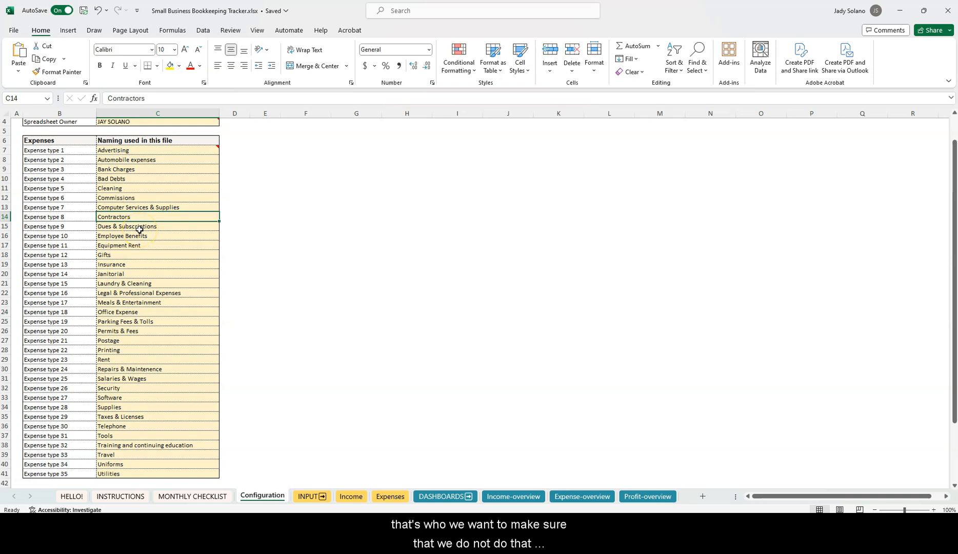
scroll(139, 229, "down", 1)
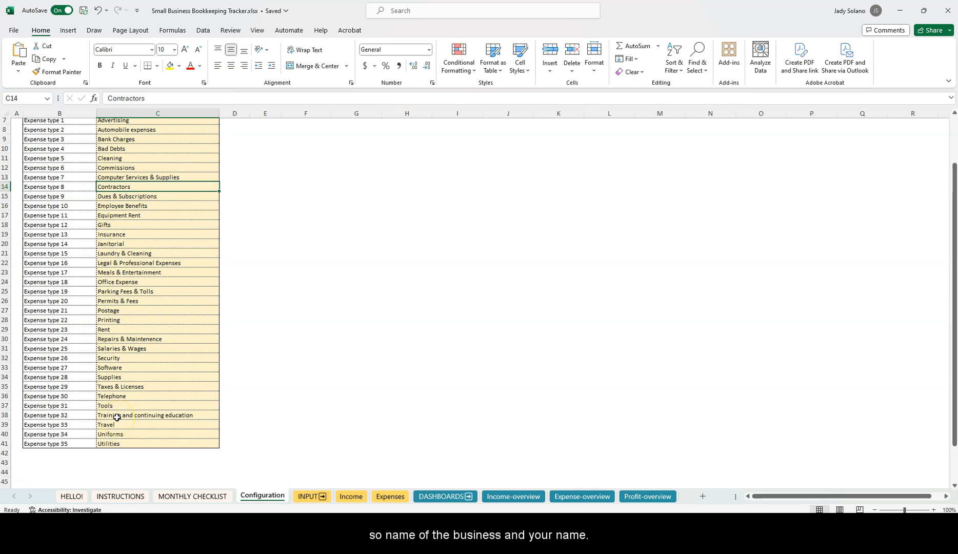
left_click(103, 425)
left_click(104, 434)
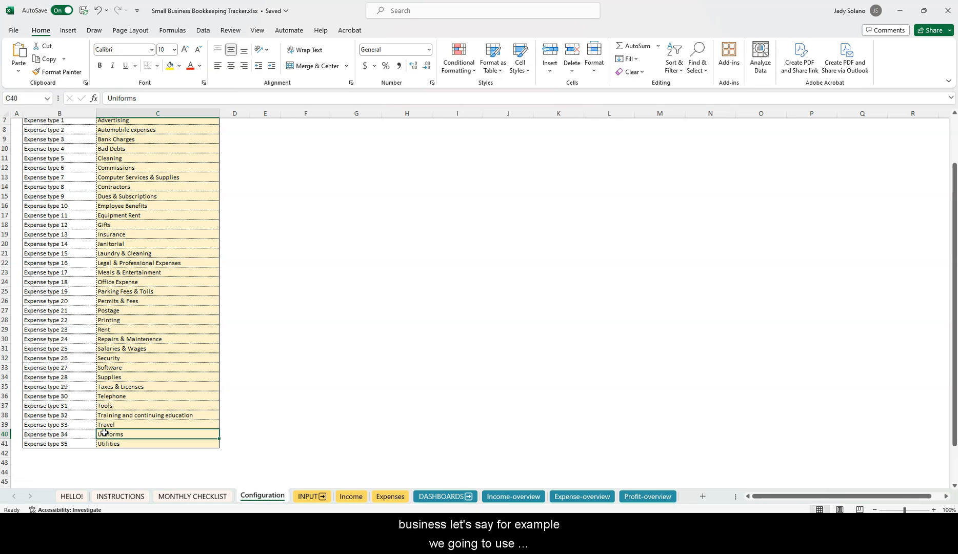
left_click(64, 434)
Insert an entire blank row above Uniforms in the expense type list
right_click(58, 431)
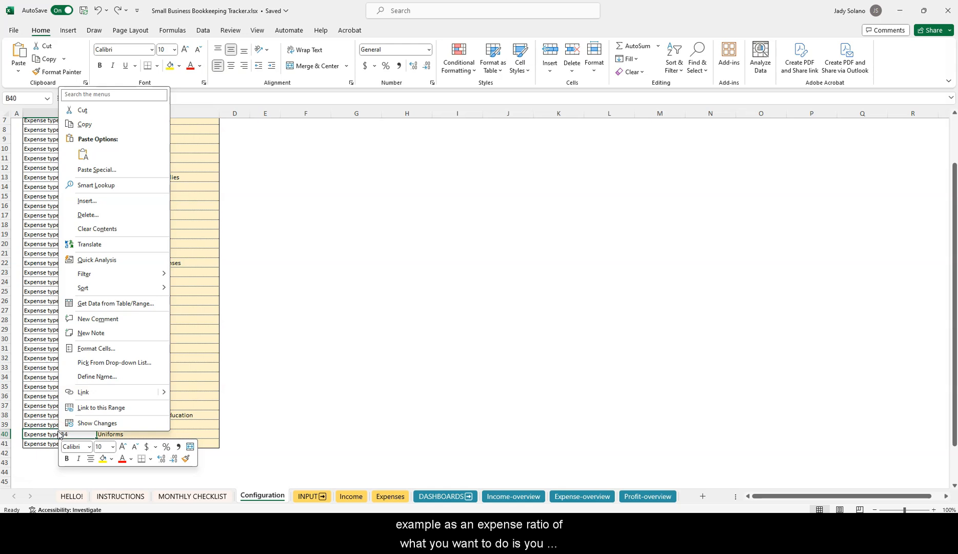
left_click(102, 200)
left_click(93, 217)
left_click(90, 240)
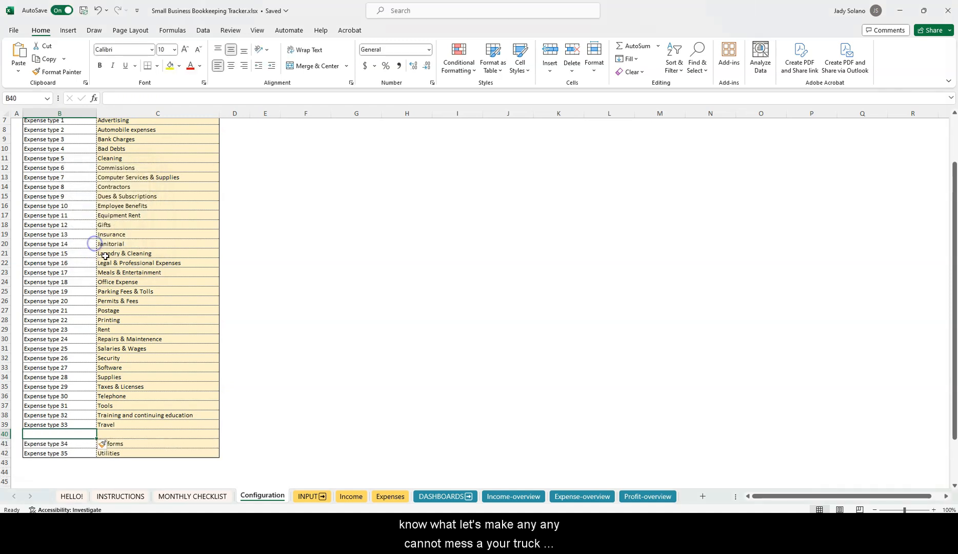
Enter Truck Interest as the expense name in the new row 40
left_click(76, 434)
left_click(123, 434)
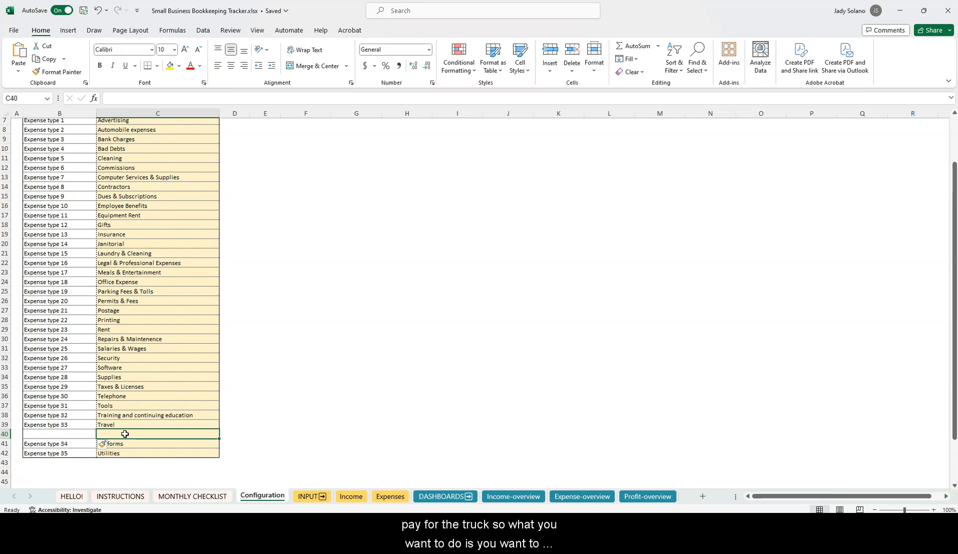
type("Truck Interest")
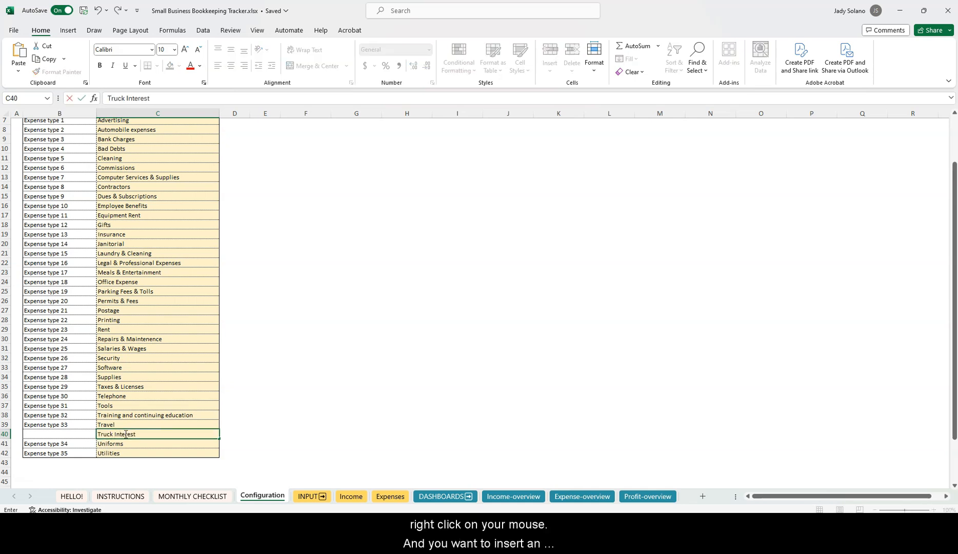
key("Return")
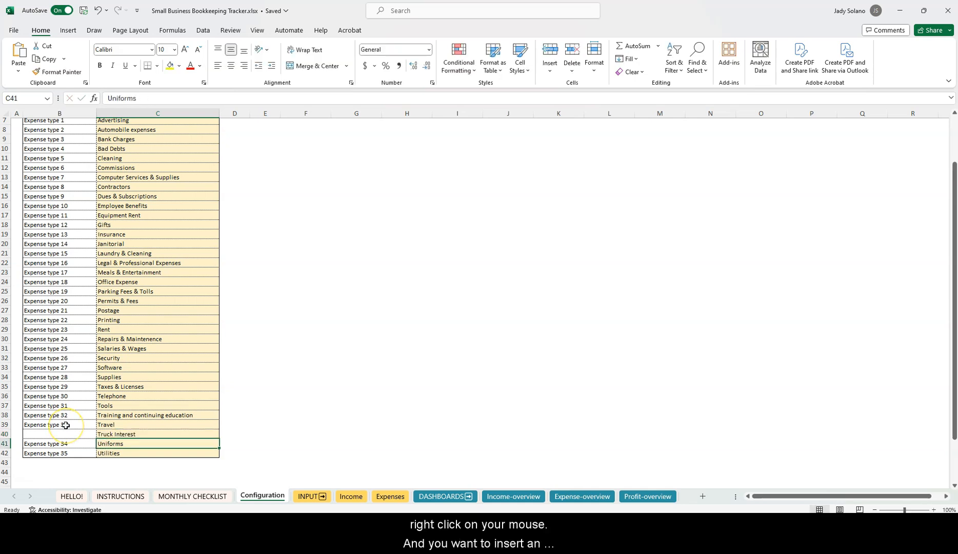
left_click(66, 426)
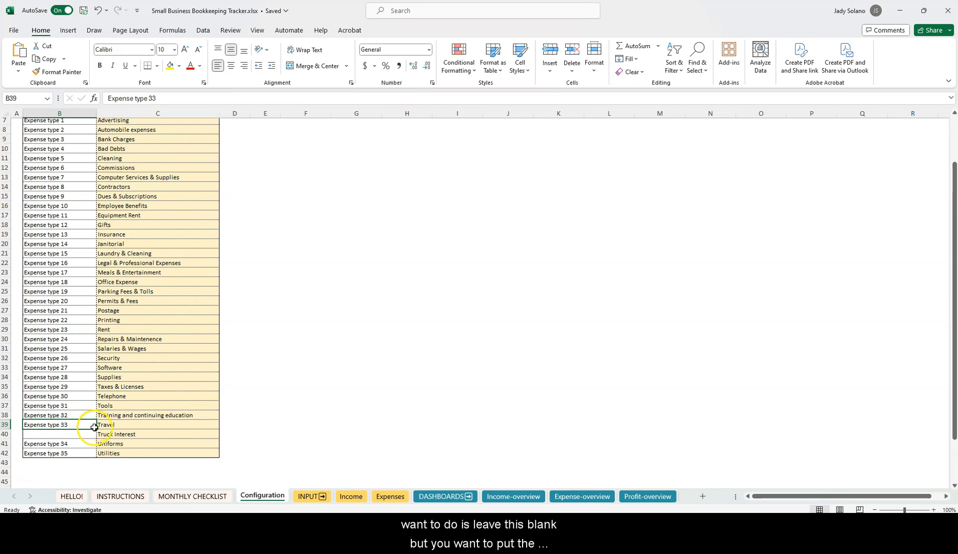
Fill the Expense type labels down to row 42, making Truck Interest Expense type 34
left_click_drag(96, 429, 89, 457)
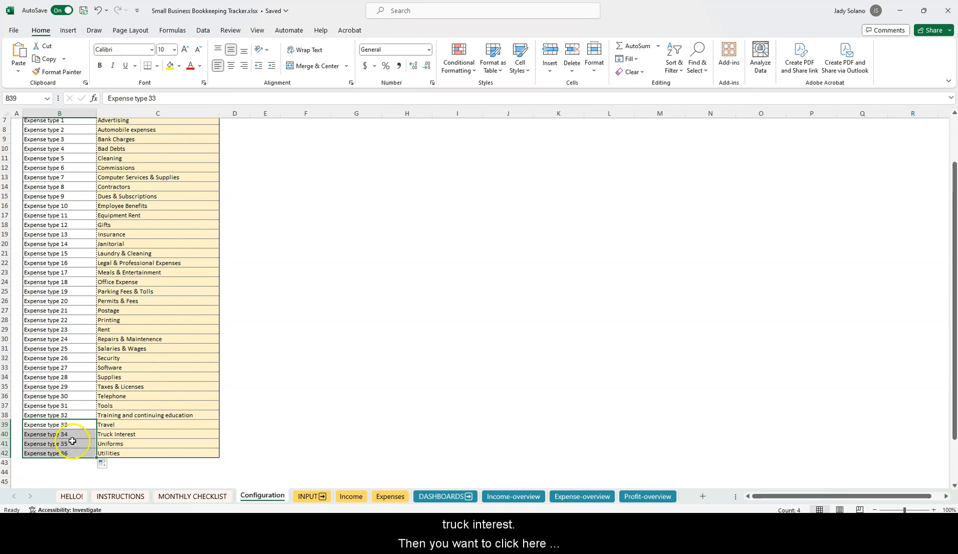
left_click(102, 426)
left_click(66, 435)
left_click(105, 436)
left_click(71, 435)
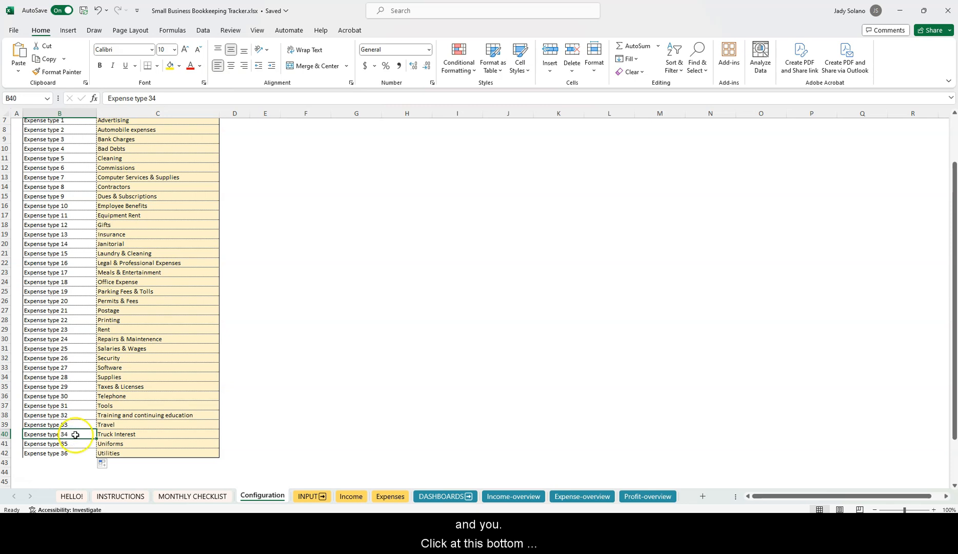
left_click(118, 437)
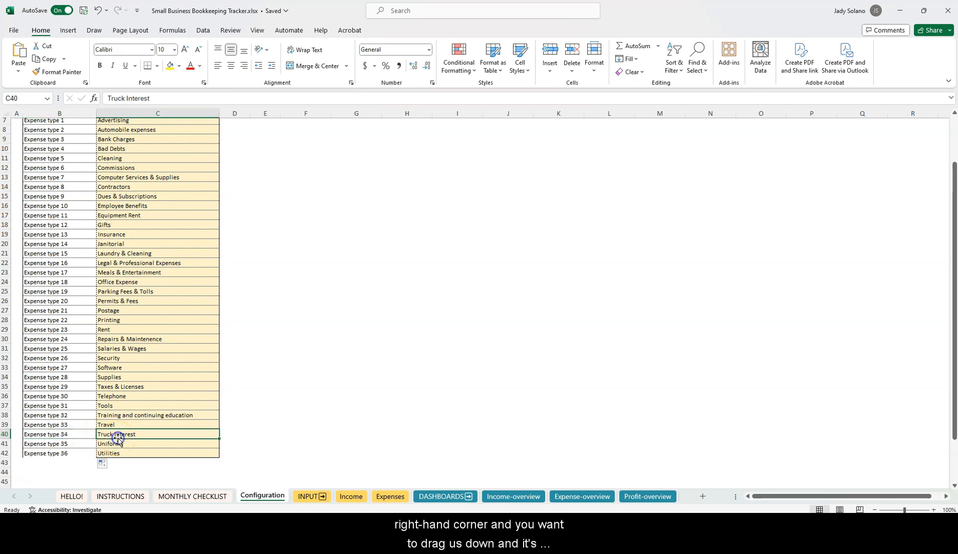
Go to the Expenses sheet and browse the first entry's expense type list without changing it
left_click(389, 497)
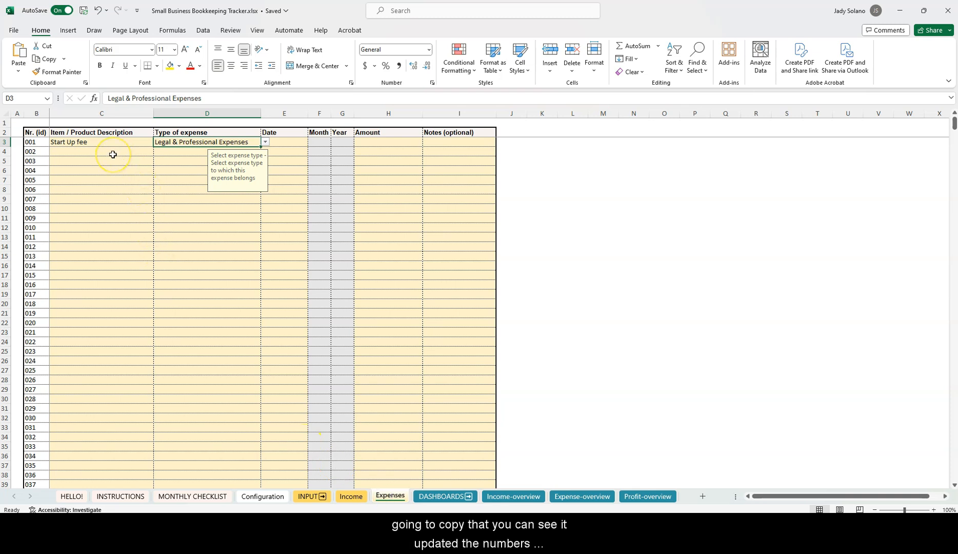
left_click(266, 143)
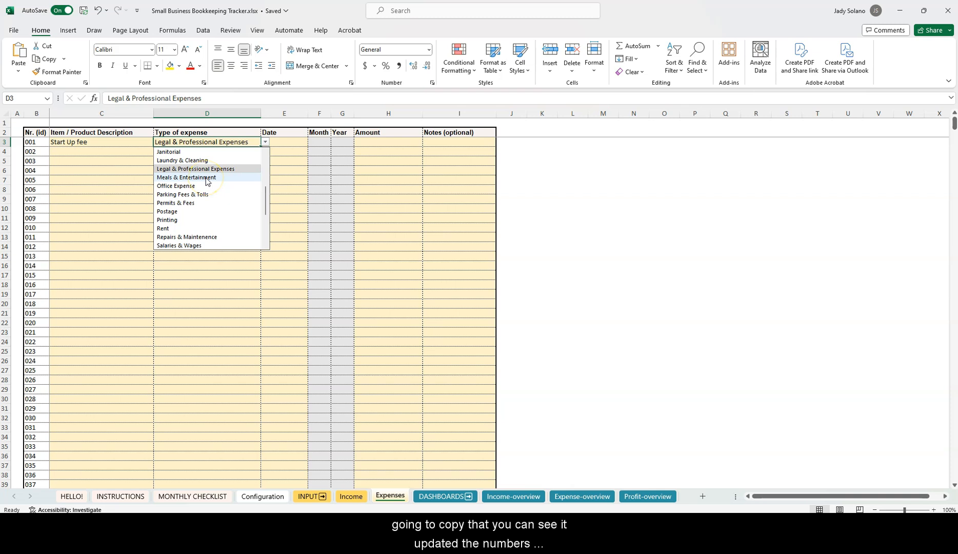
scroll(207, 180, "down", 4)
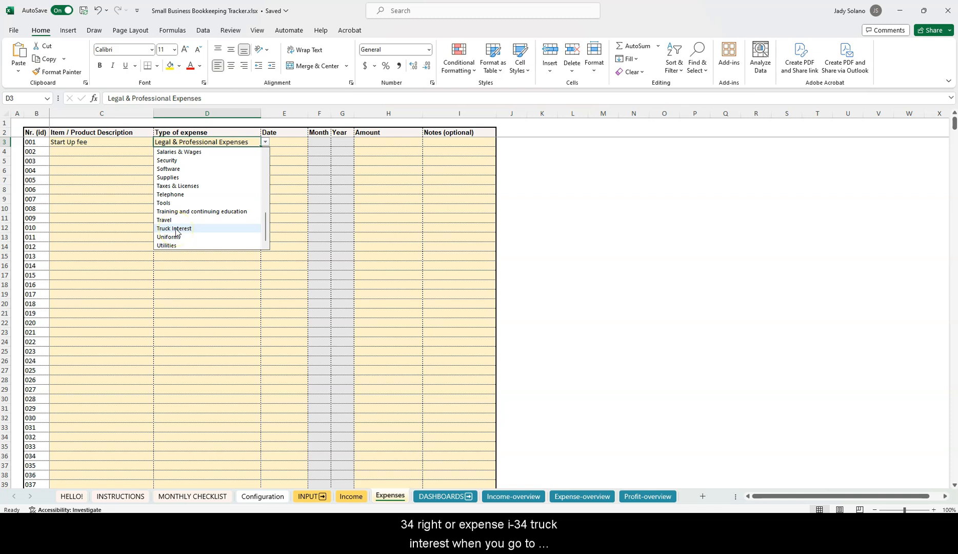
left_click(86, 153)
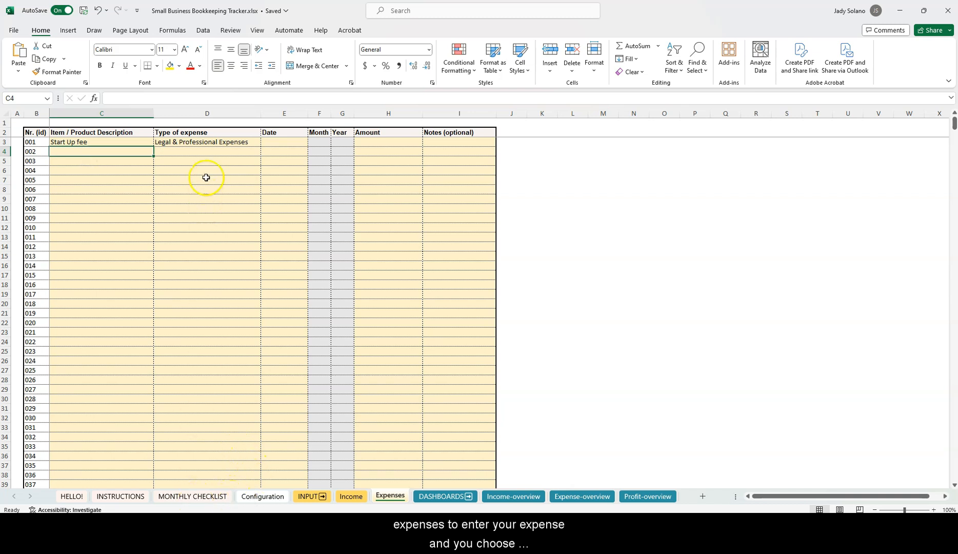
Set the first entry's expense type to Truck Interest from the dropdown
left_click(246, 142)
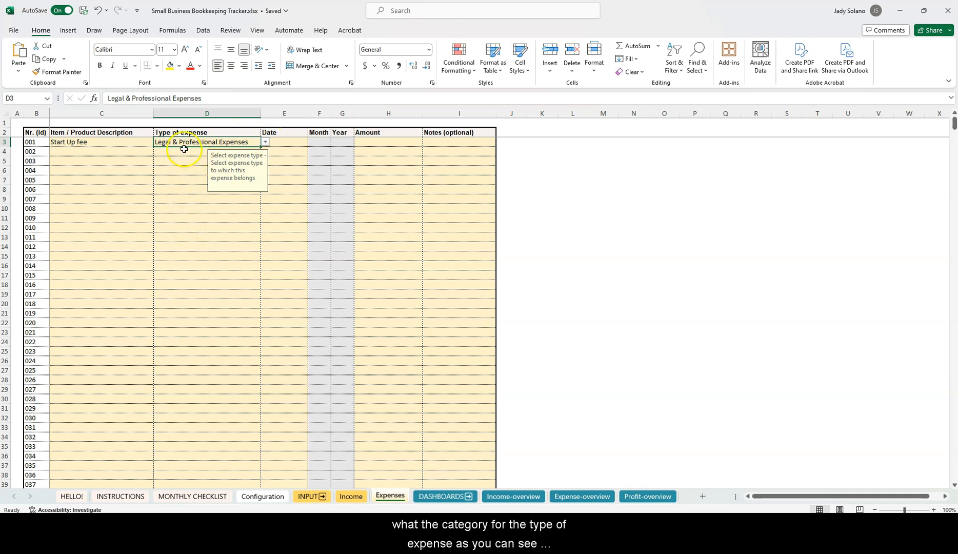
left_click(91, 144)
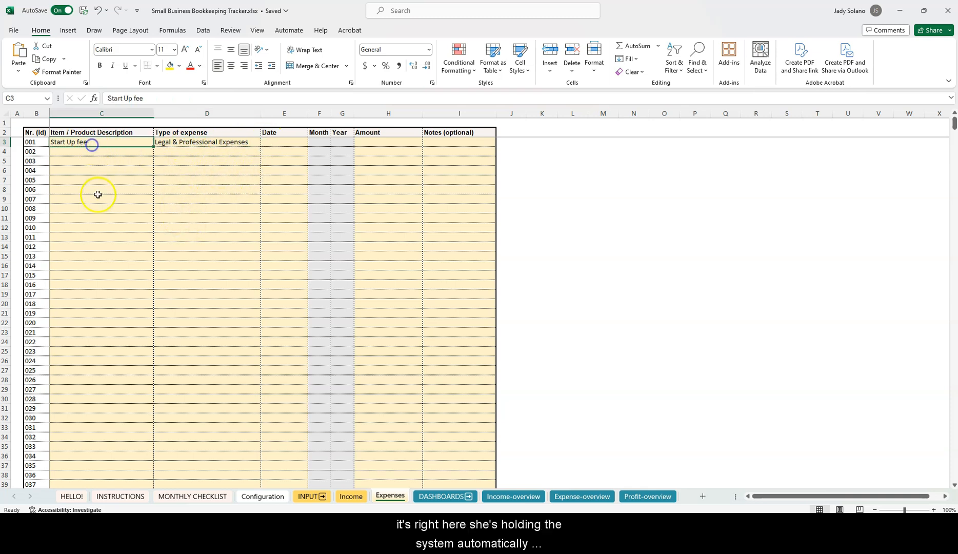
left_click(229, 144)
left_click(265, 142)
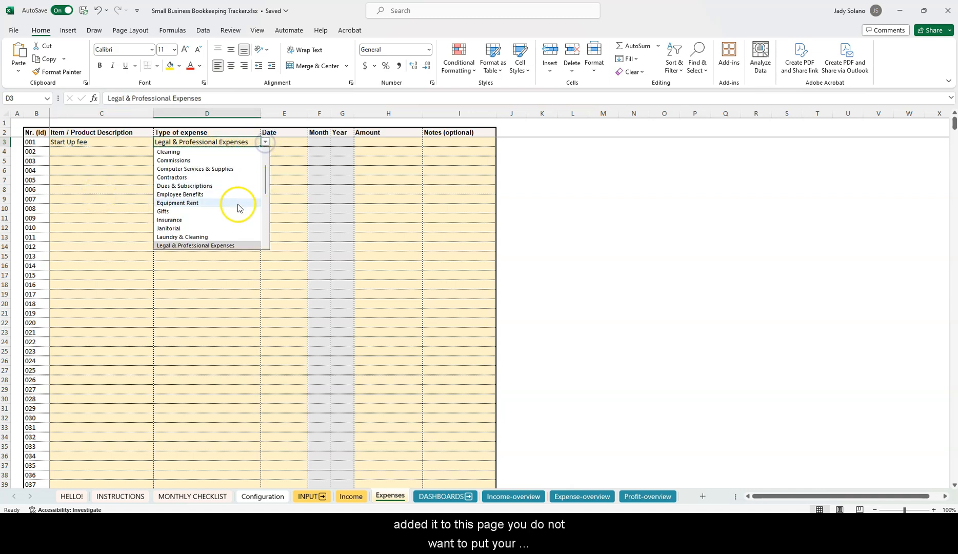
scroll(238, 207, "down", 4)
scroll(236, 208, "down", 3)
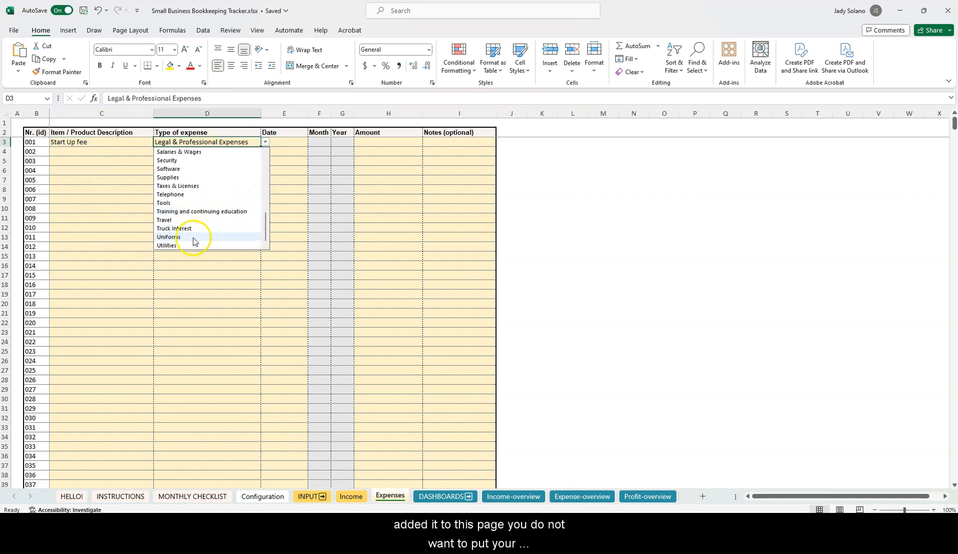
left_click(186, 229)
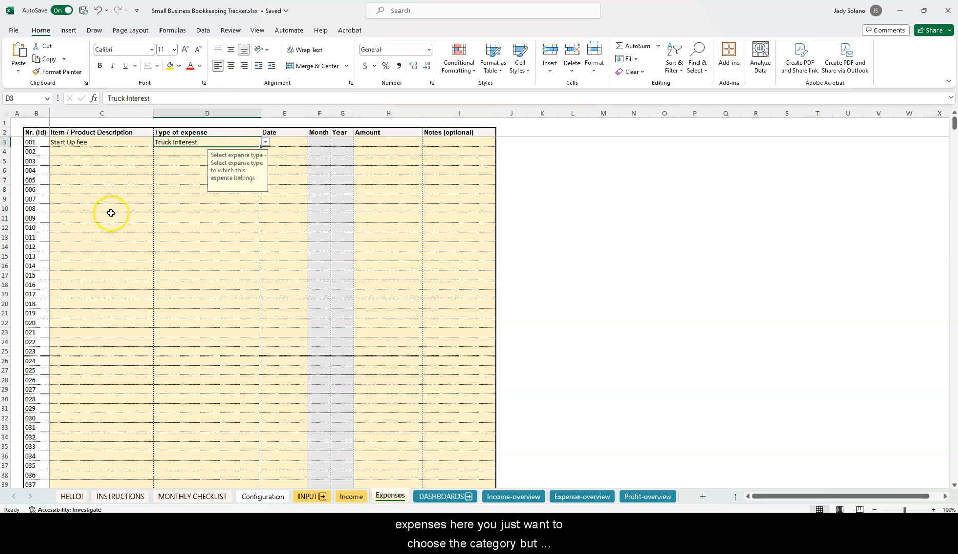
key("Left")
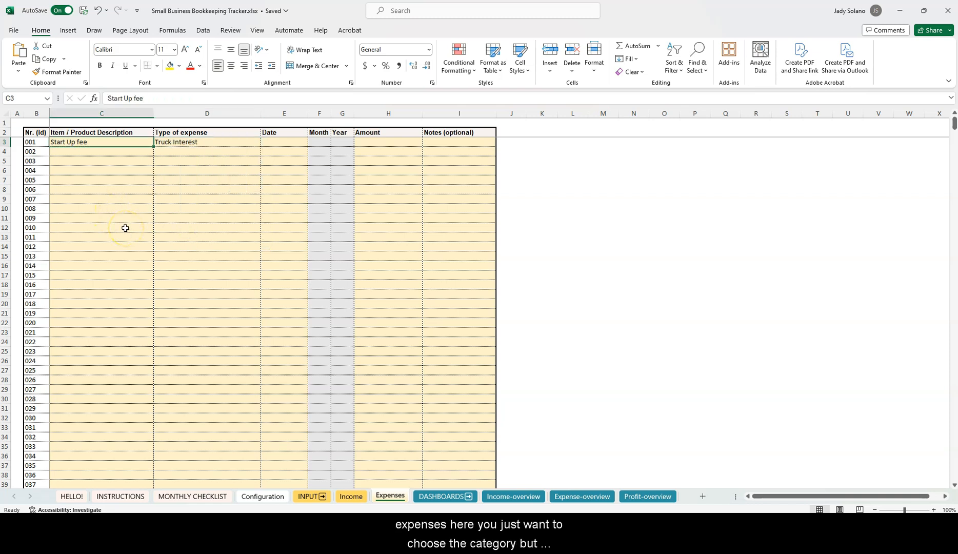
Describe the first expense as Truck Interest Payment dated 03/03/2024, checking the auto-filled month and year
type("Truck Interest")
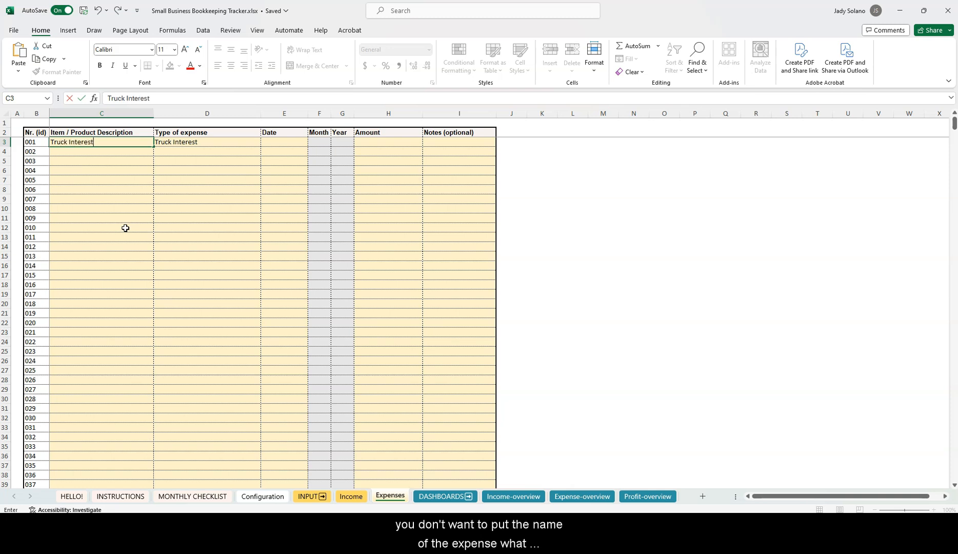
type(" Payment")
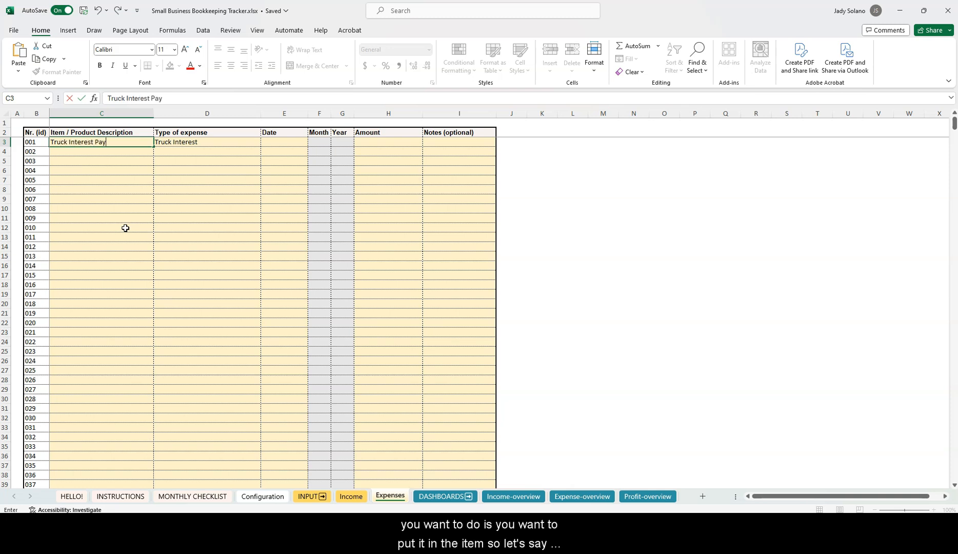
left_click(276, 144)
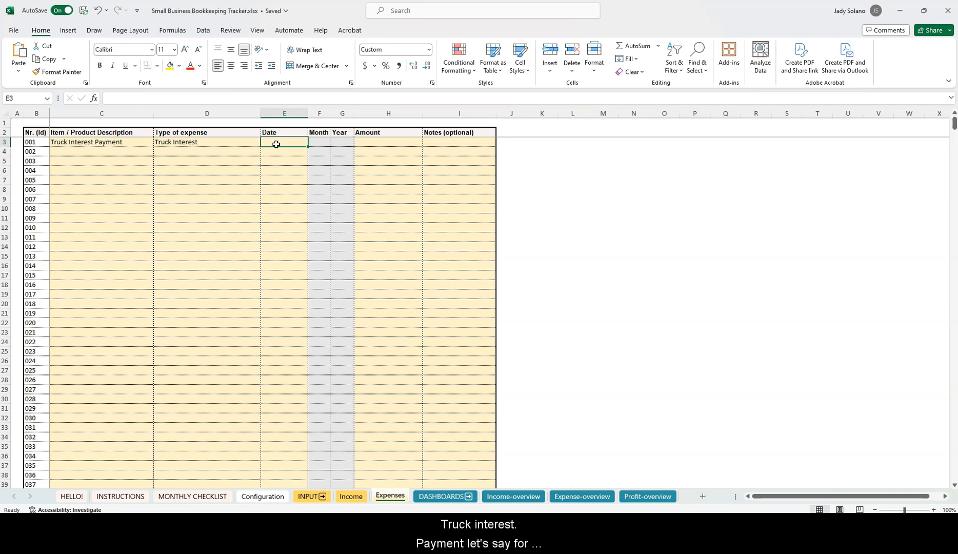
type("03/03")
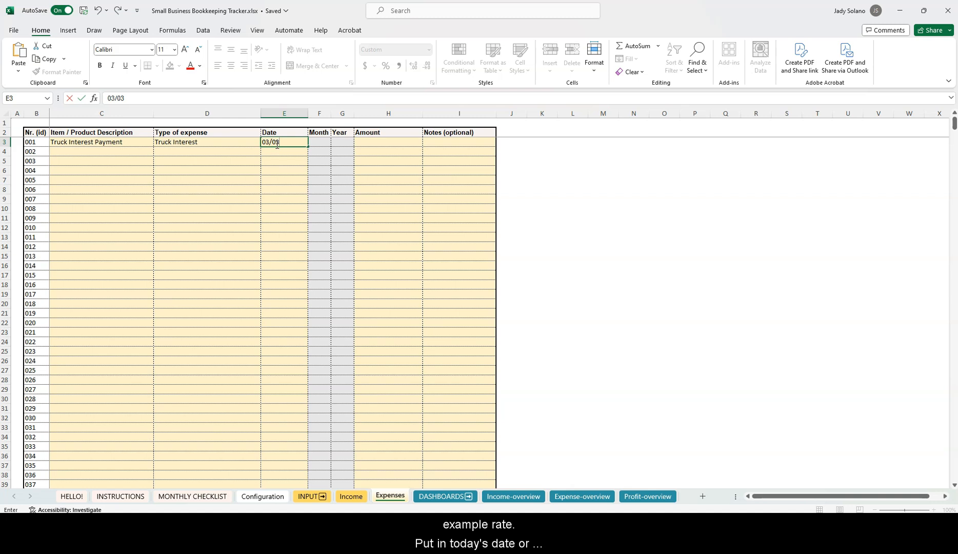
type("/")
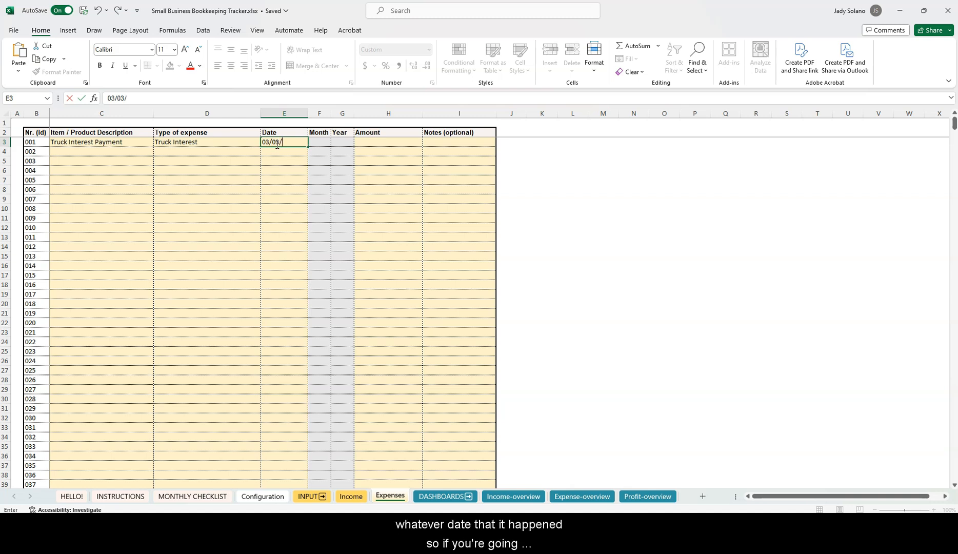
type("2024")
key("Return")
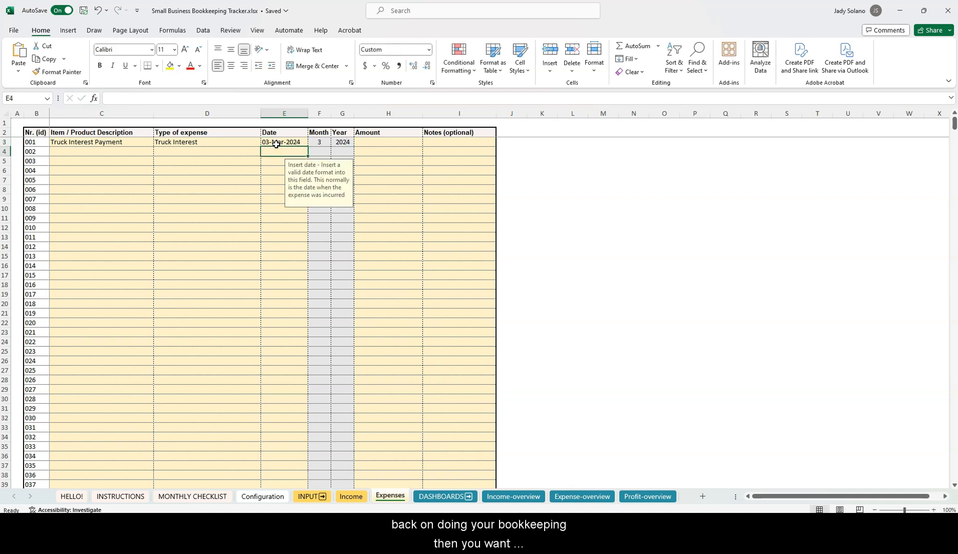
left_click(276, 145)
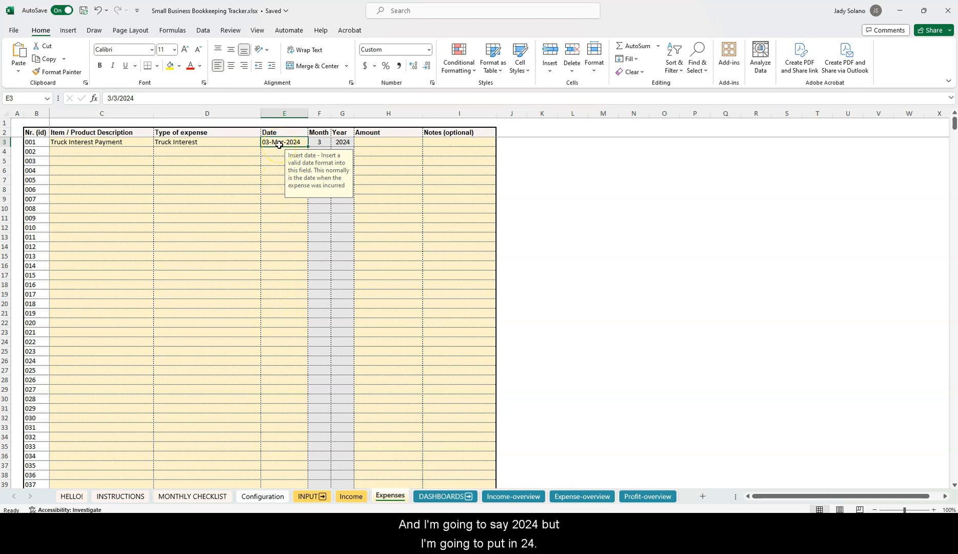
left_click(320, 143)
left_click(352, 143)
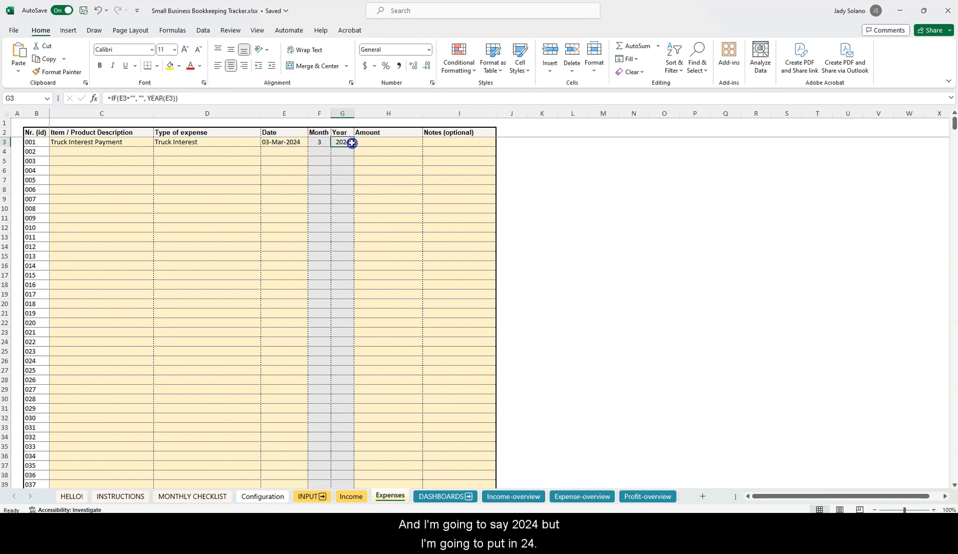
left_click(290, 143)
Enter the $250 amount and widen the Notes (optional) column
left_click(378, 143)
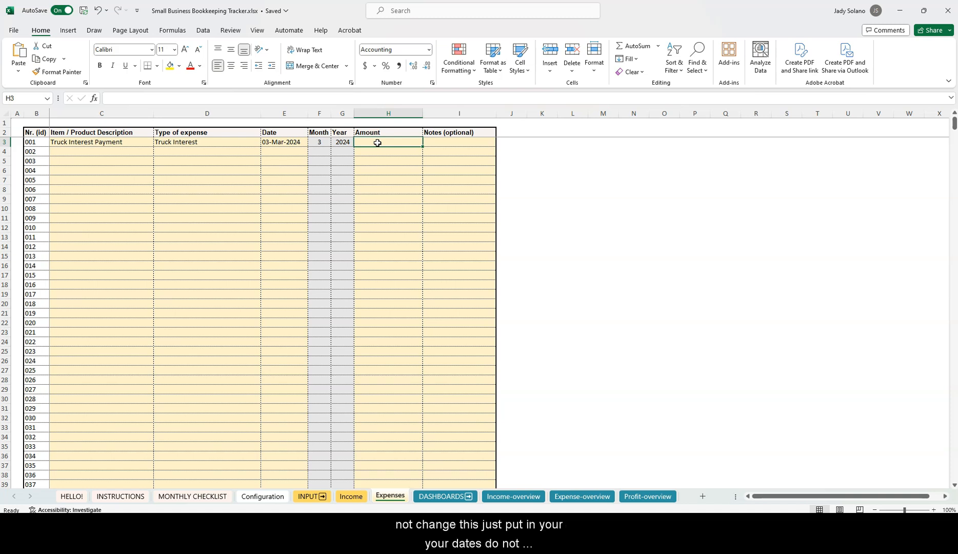
type("250")
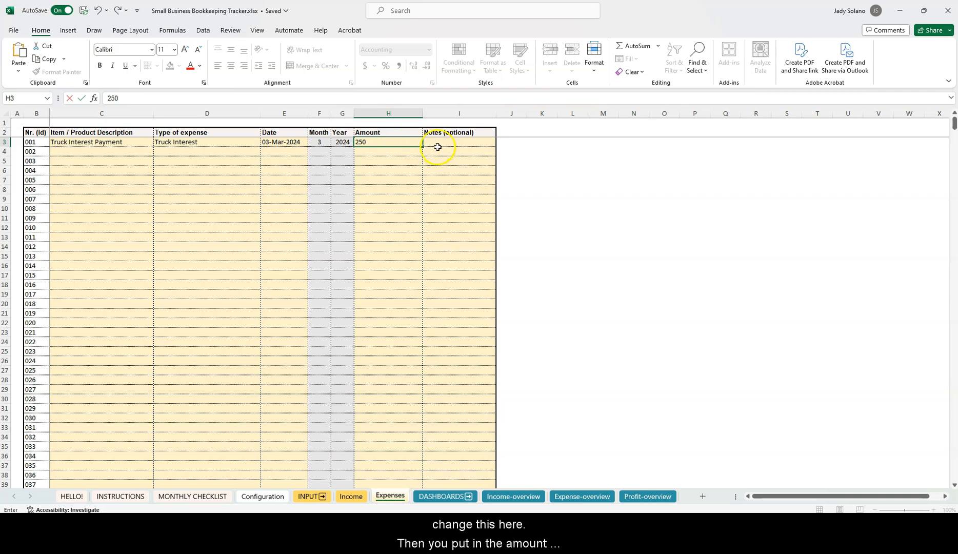
left_click(440, 143)
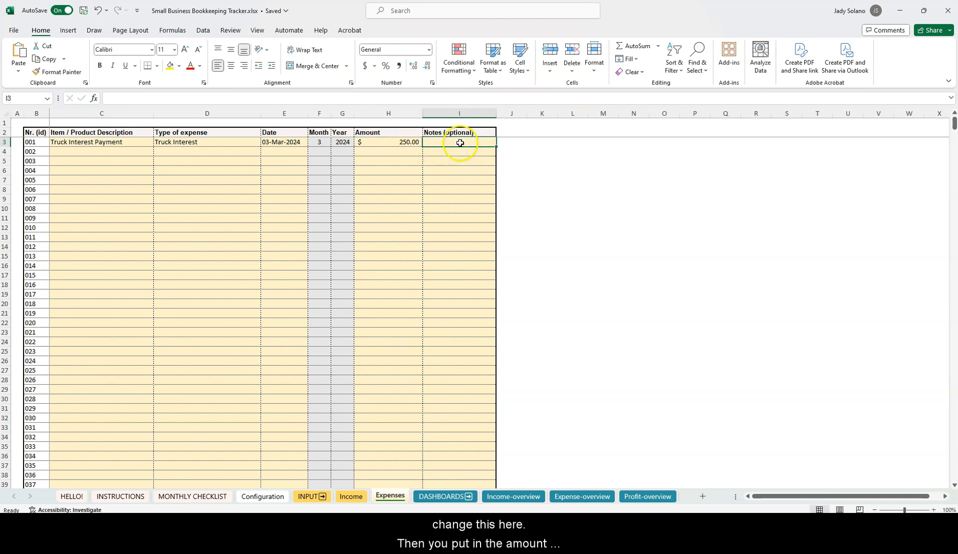
mouse_move(496, 113)
left_mouse_down()
mouse_move(523, 114)
mouse_move(497, 116)
left_mouse_up()
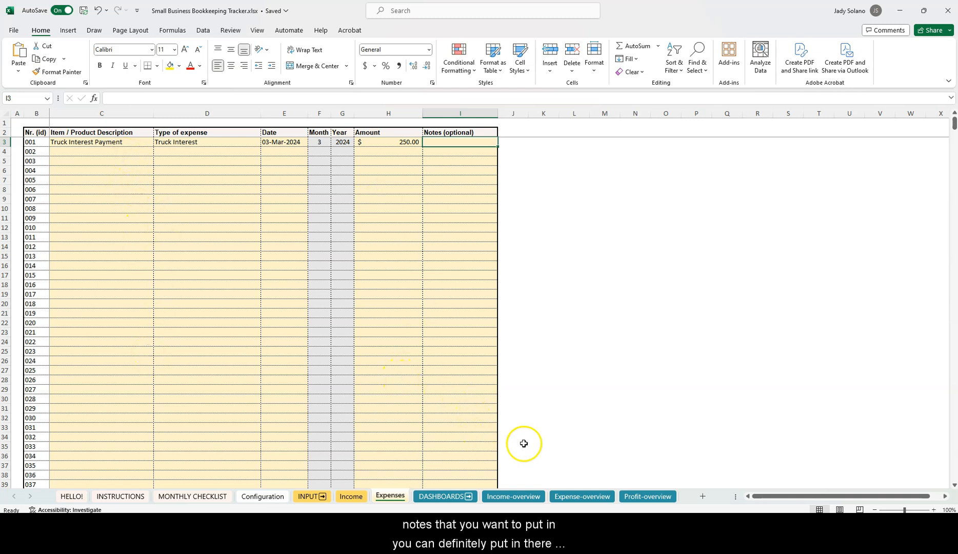
Check that the Expense-overview 2024 table shows $250 in March, inspecting the March formula
left_click(574, 497)
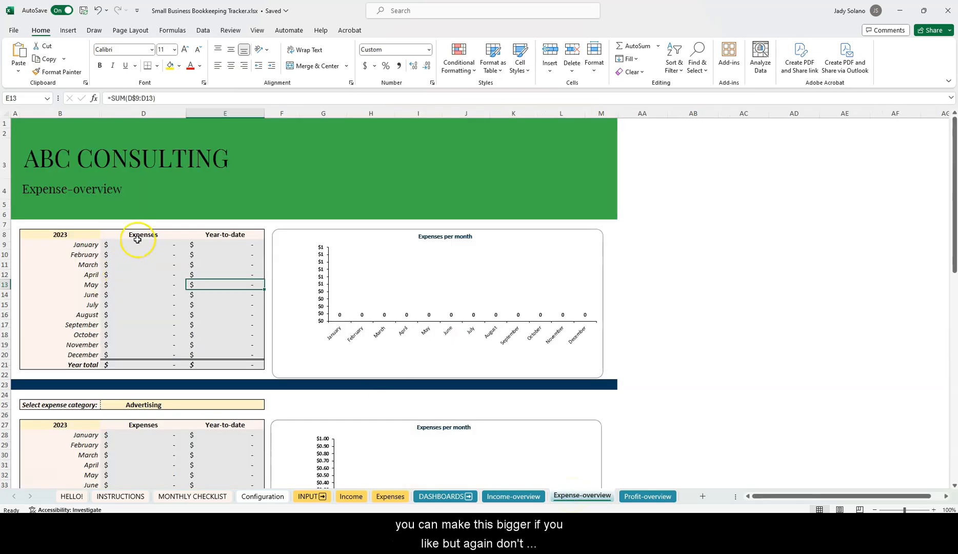
scroll(165, 279, "down", 12)
left_click(164, 277)
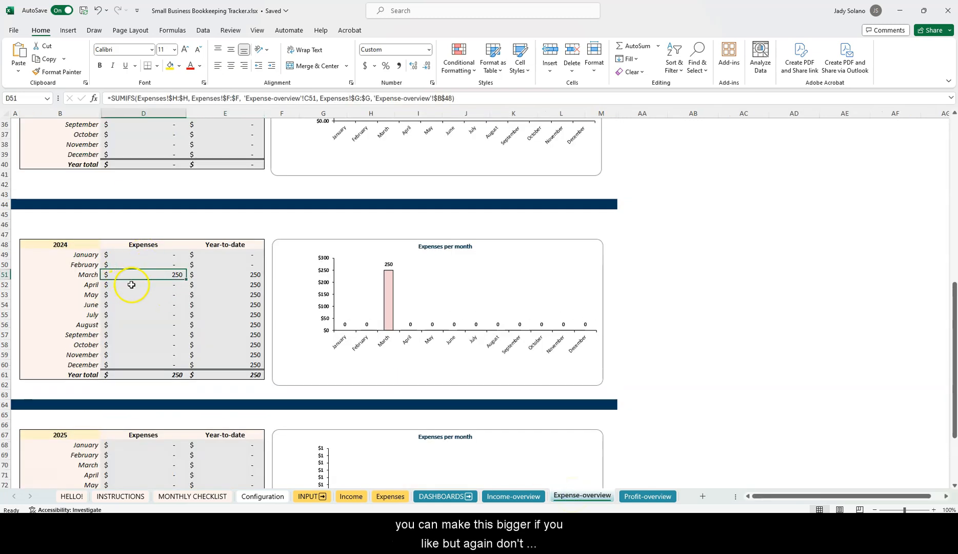
scroll(154, 281, "up", 7)
scroll(155, 280, "up", 5)
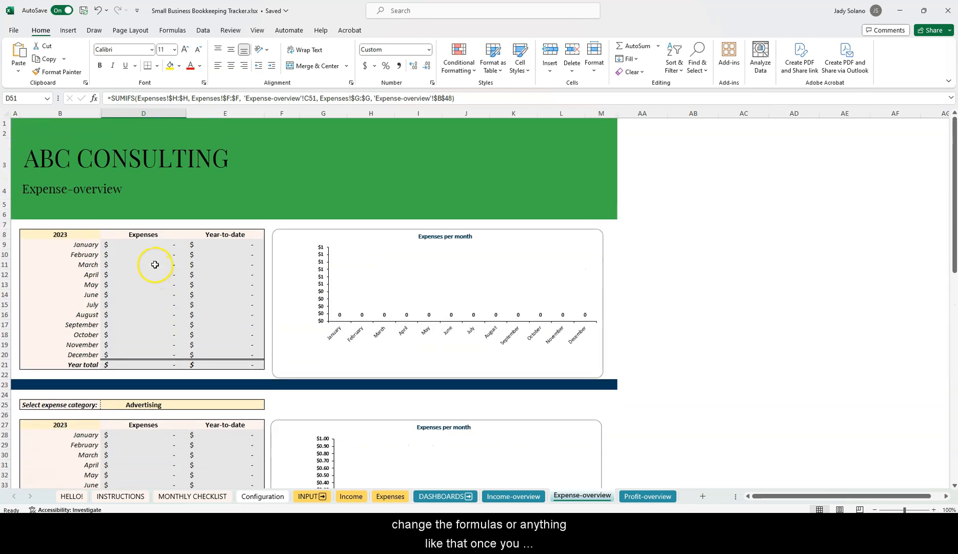
scroll(155, 275, "down", 5)
scroll(155, 267, "up", 4)
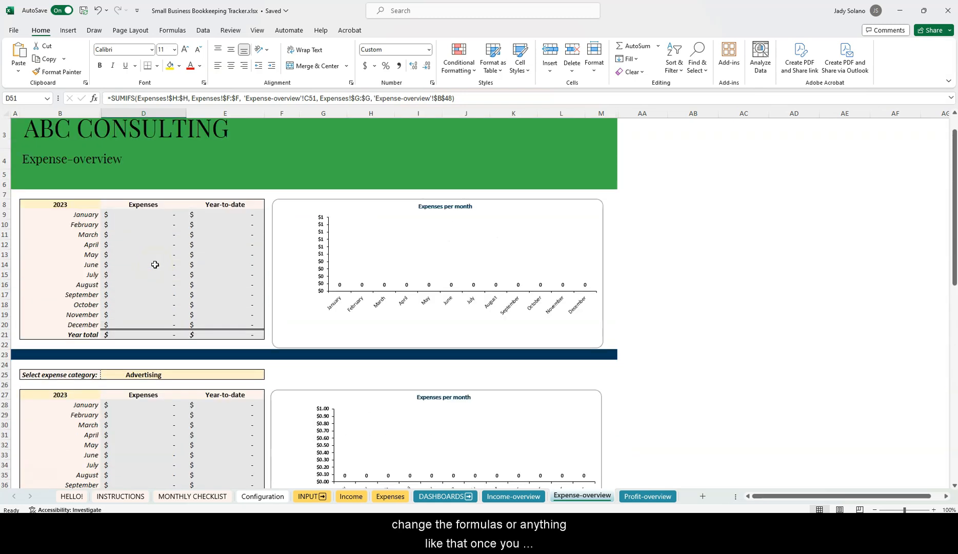
scroll(148, 239, "down", 10)
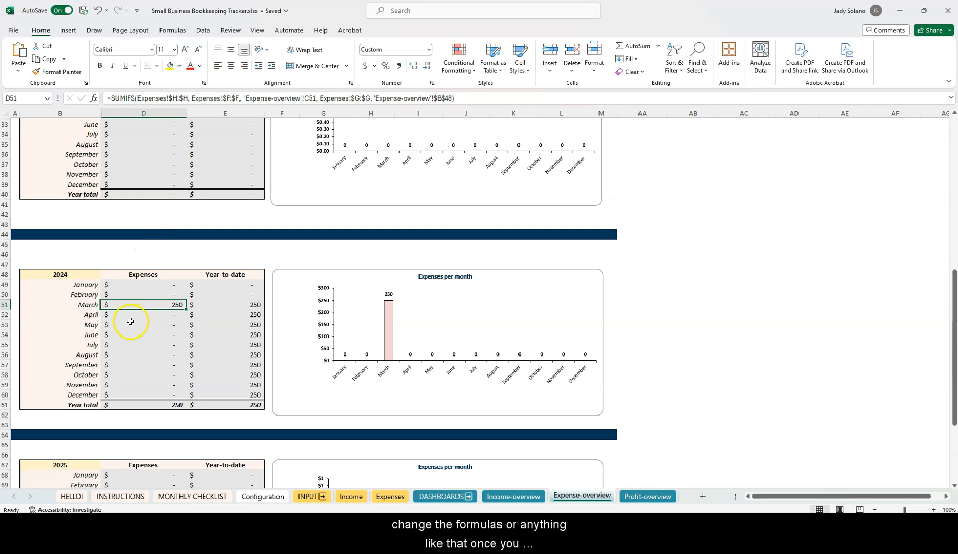
scroll(131, 322, "down", 3)
scroll(142, 238, "down", 5)
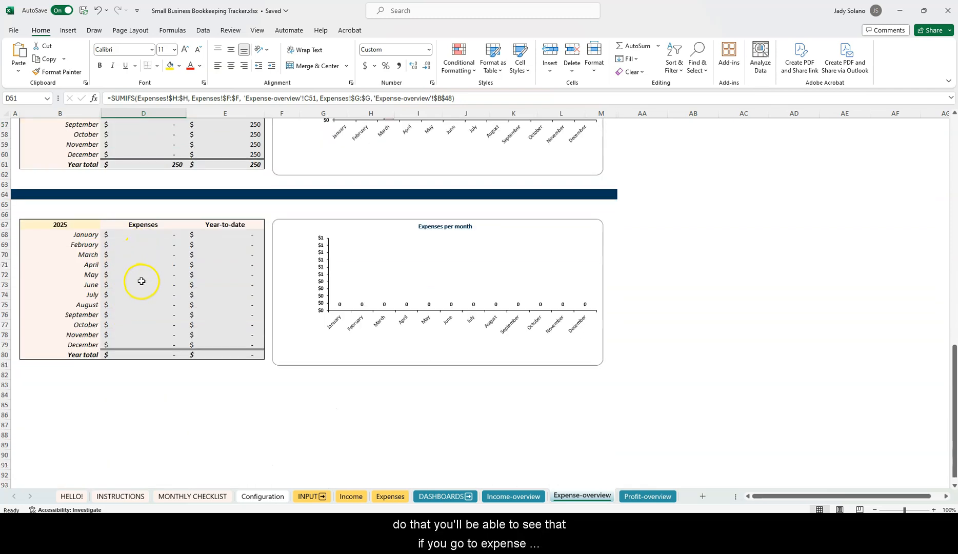
scroll(142, 281, "up", 6)
scroll(142, 281, "up", 12)
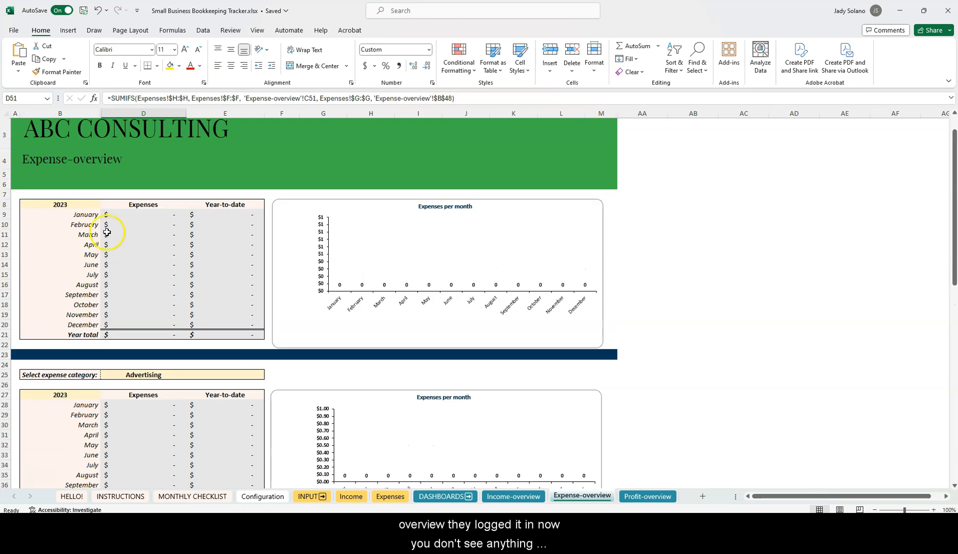
Switch the top table's year to 2024 and back to 2023, then go to the INPUT sheet
left_click(90, 205)
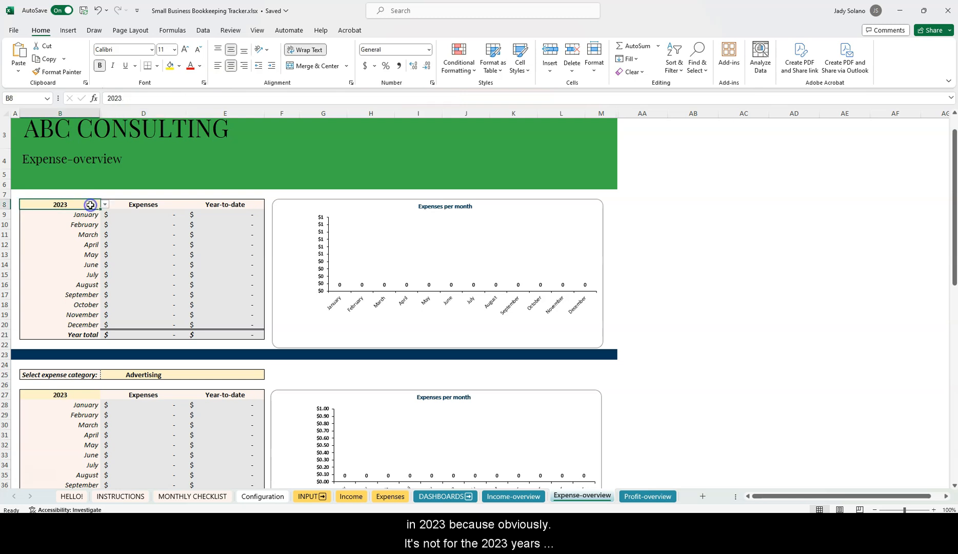
left_click(105, 204)
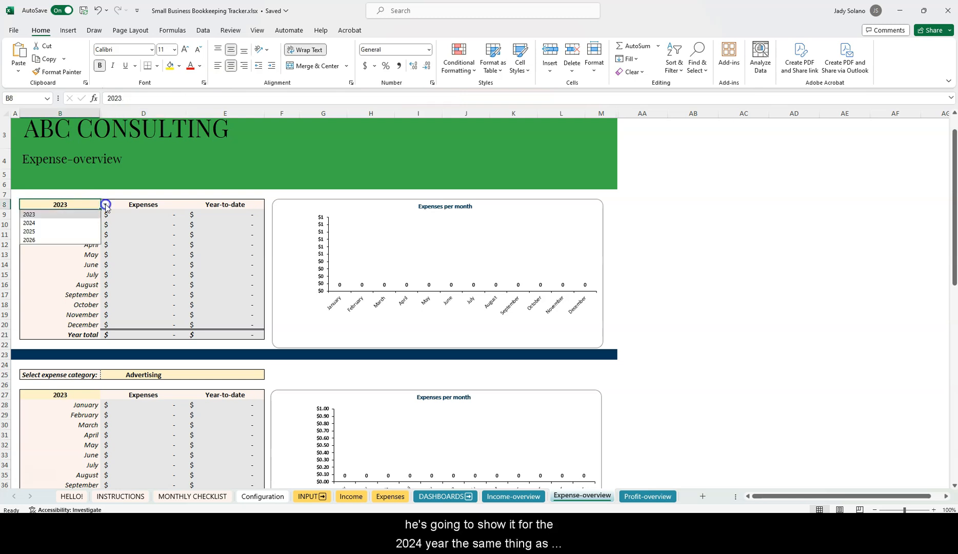
left_click(60, 224)
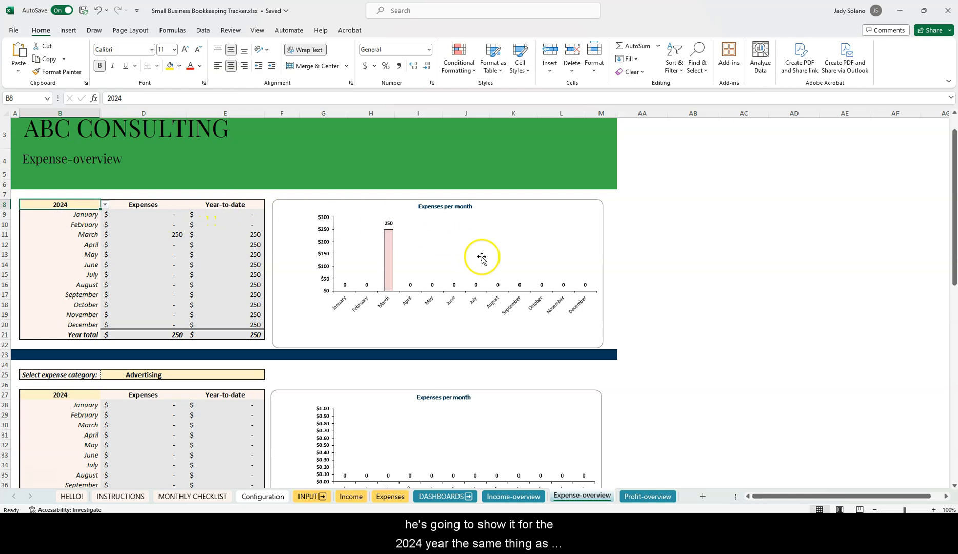
left_click(105, 205)
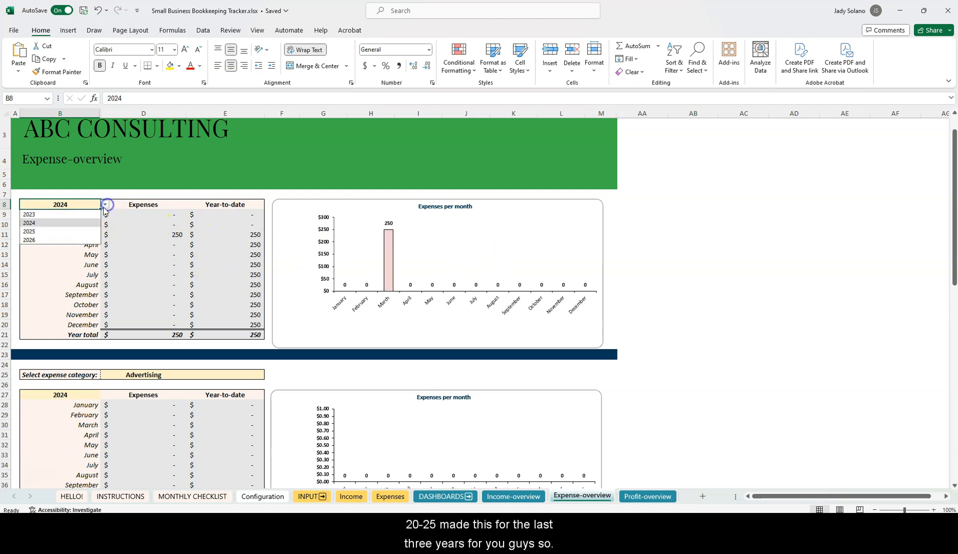
left_click(63, 215)
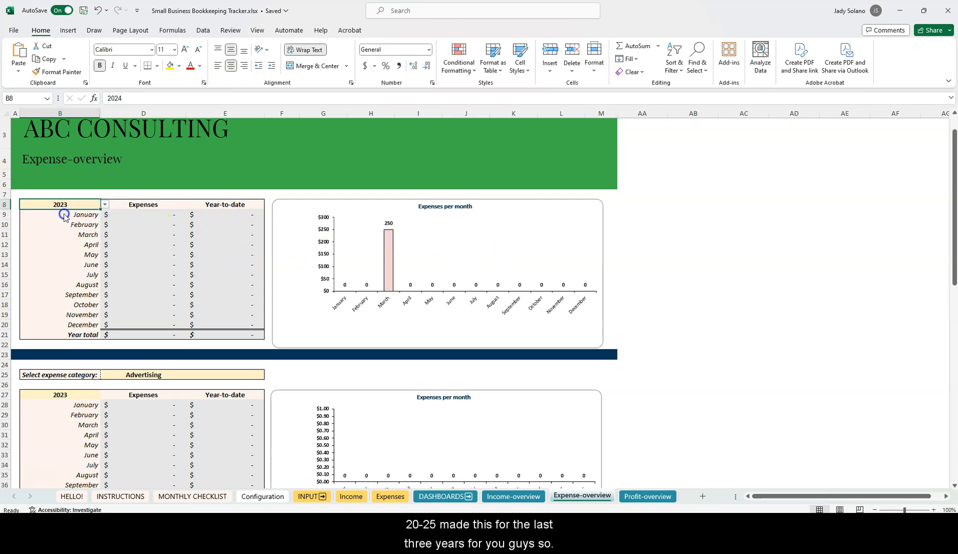
left_click(141, 225)
left_click(154, 217)
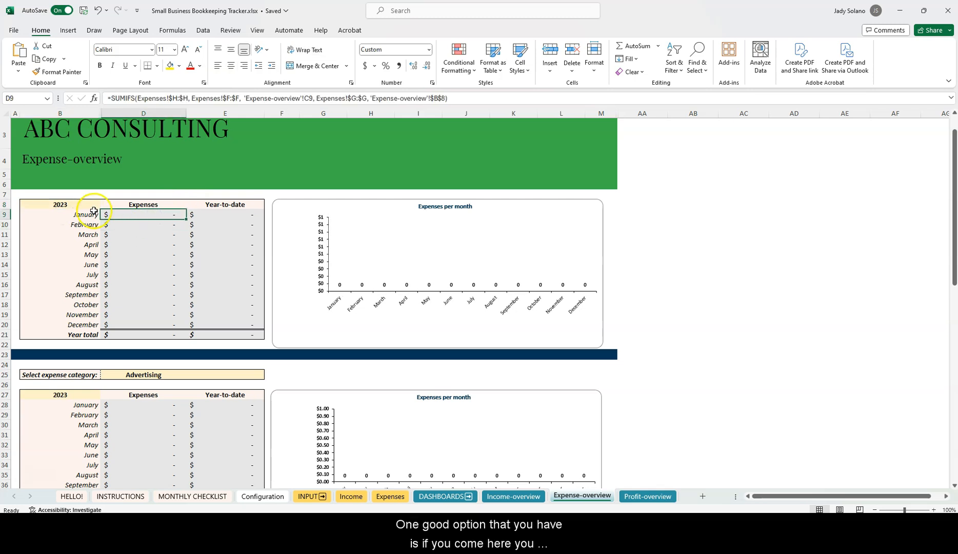
left_click(310, 496)
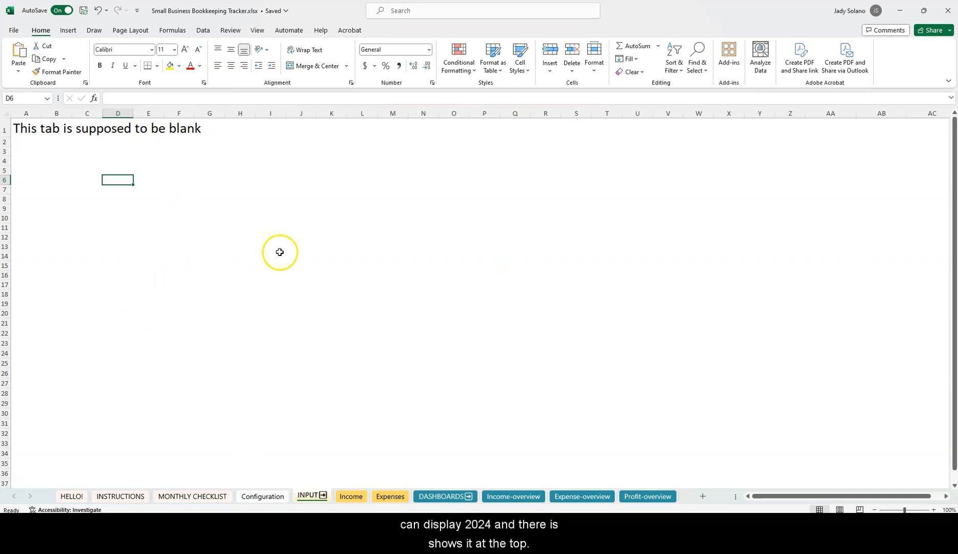
On the Income sheet, replace the first entry's description with Florida Trip
left_click(344, 497)
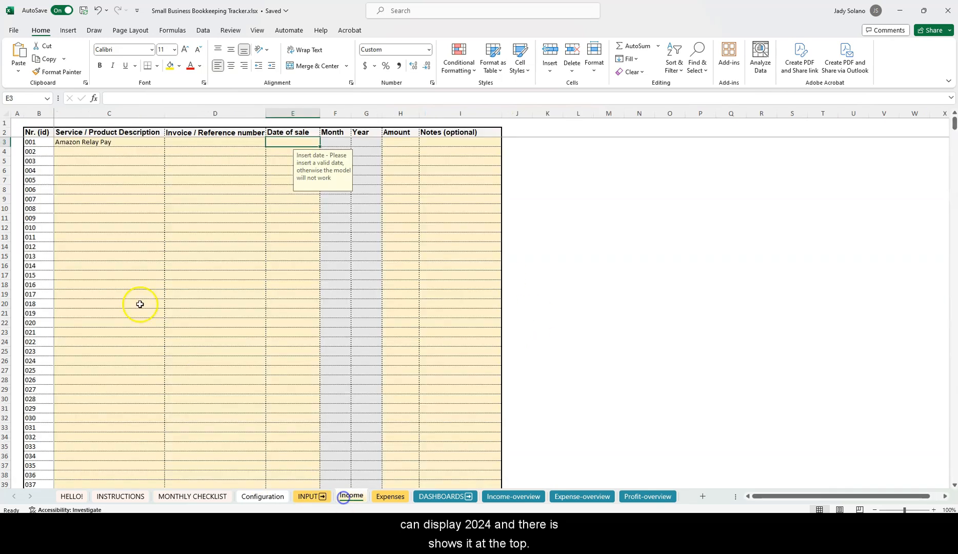
left_click(102, 143)
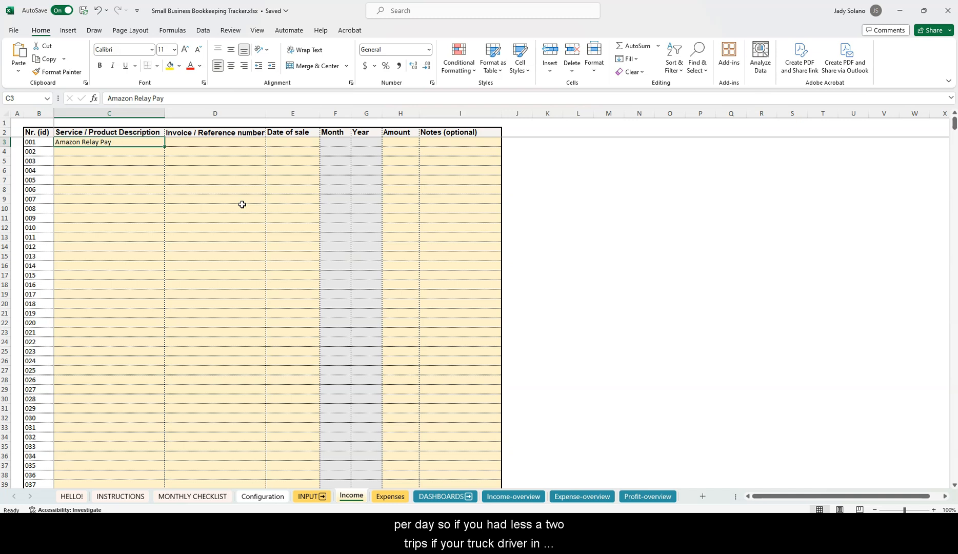
type("Trip")
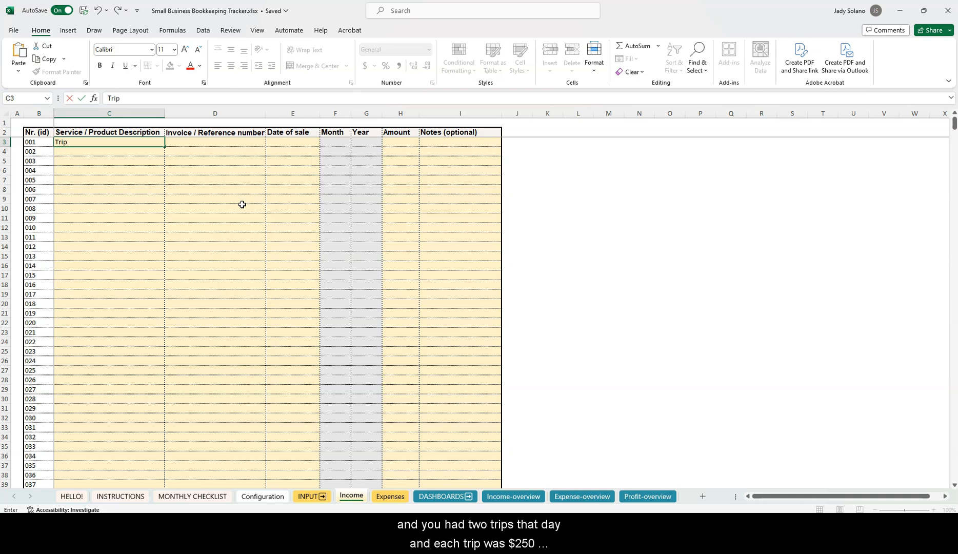
key("BackSpace")
key("BackSpace")
key("BackSpace")
key("BackSpace")
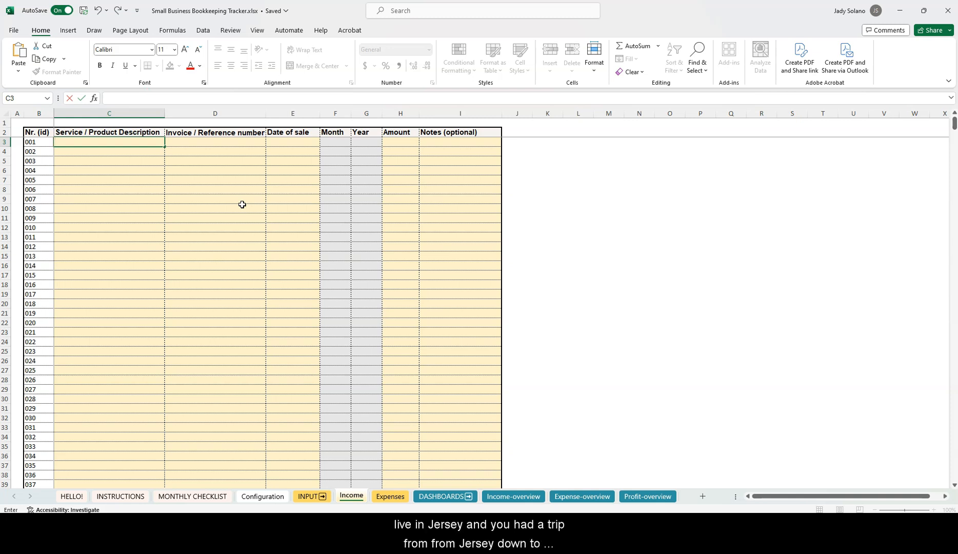
type("Florida Trip")
key("Tab")
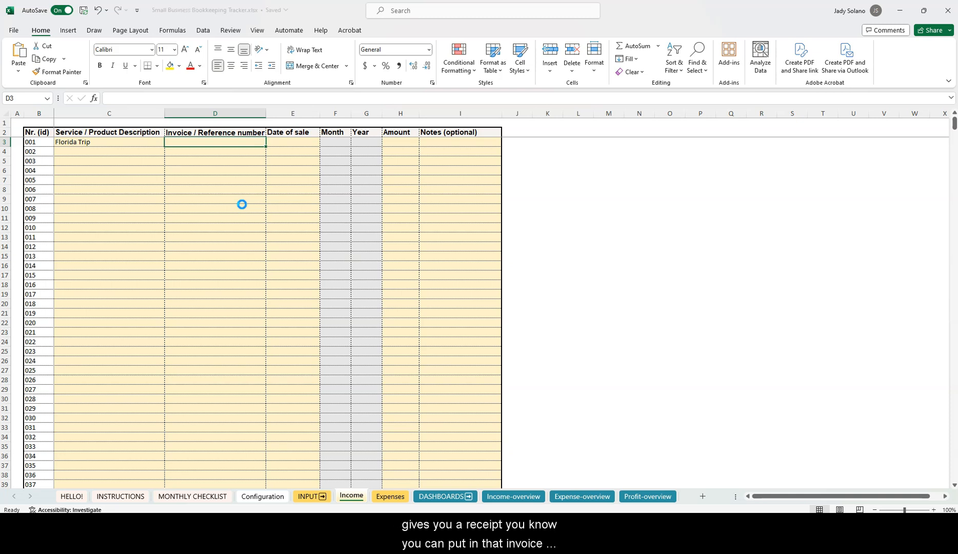
key("Tab")
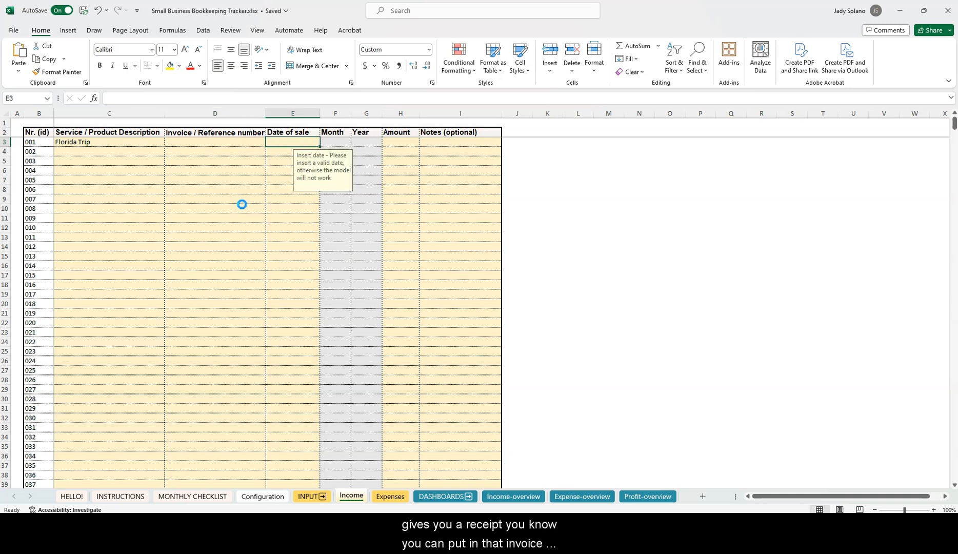
Give the Florida Trip entry a 03/01/2024 date and a 500 amount
type("03/01/2024")
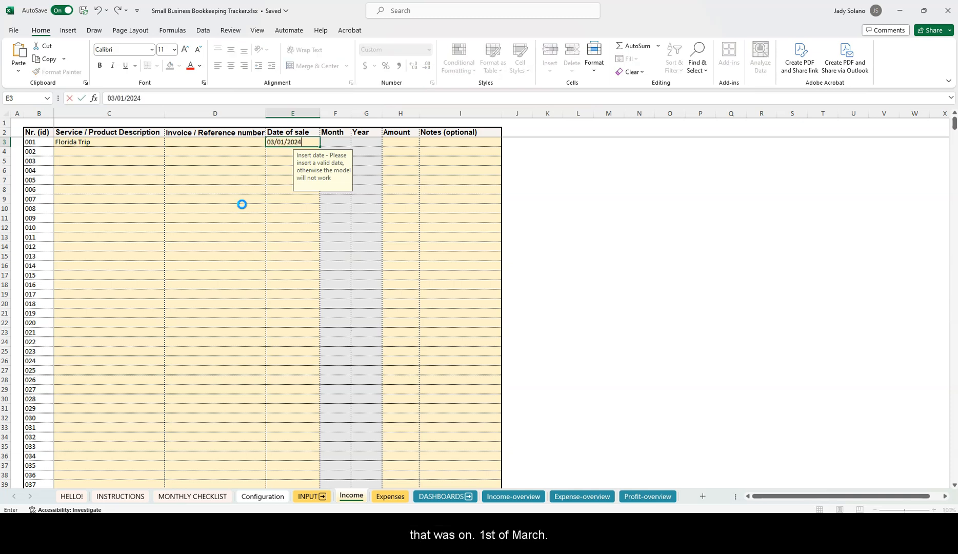
key("Tab")
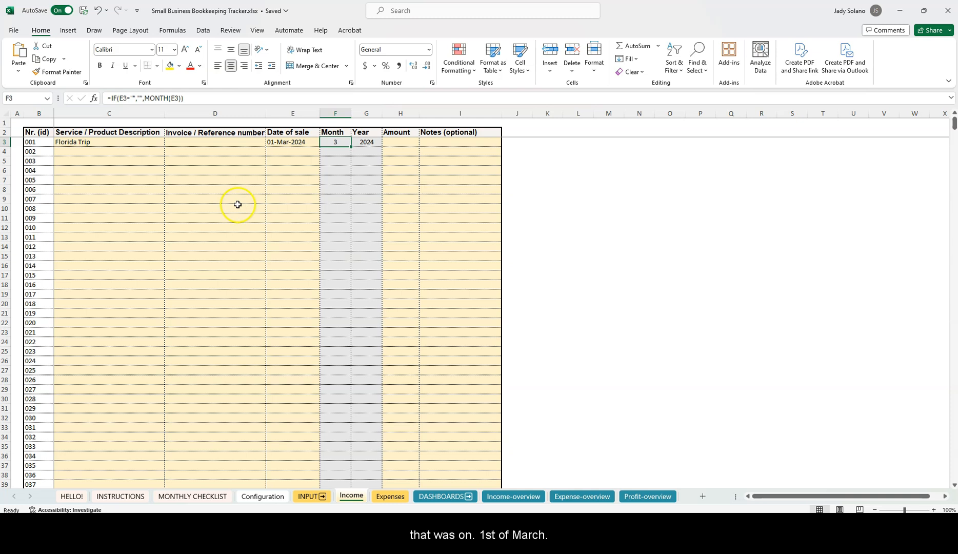
left_click(399, 141)
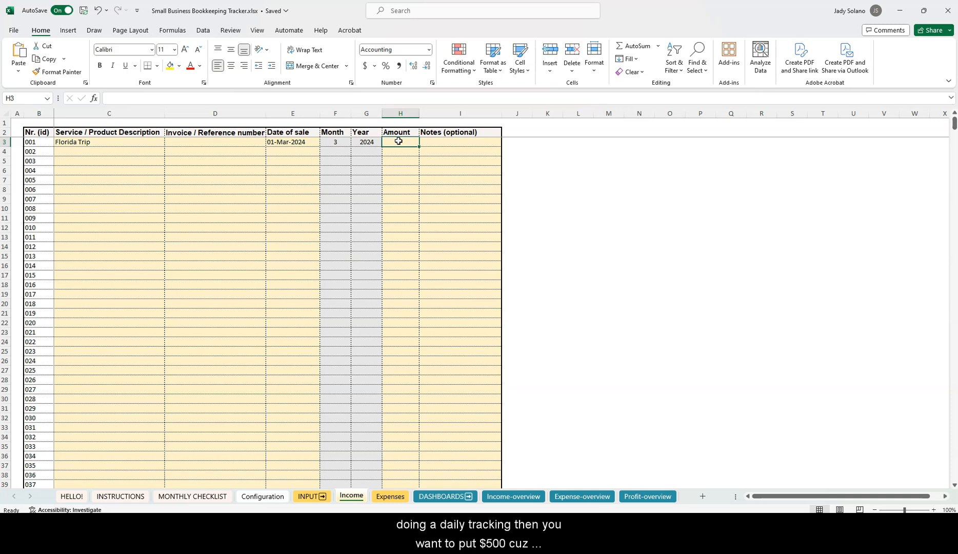
type("500")
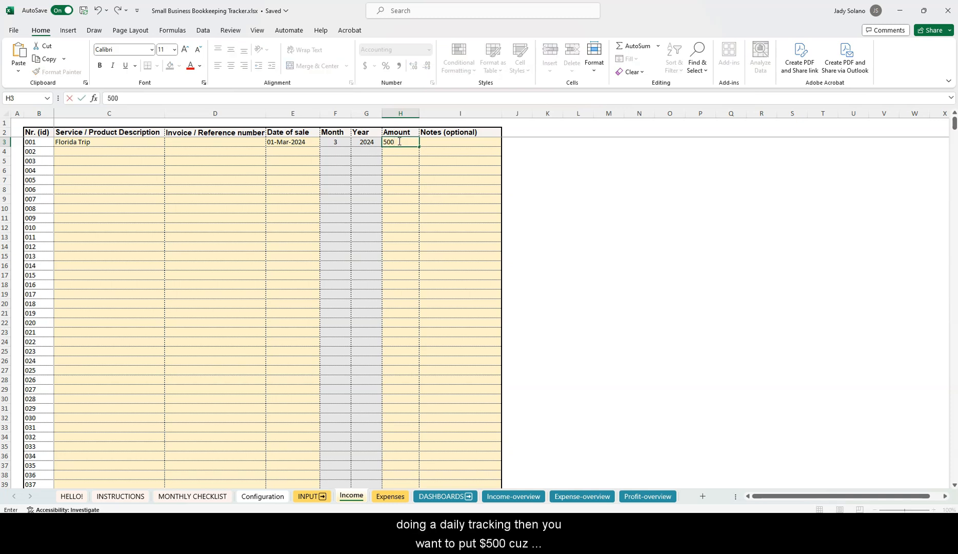
key("Return")
left_click(399, 141)
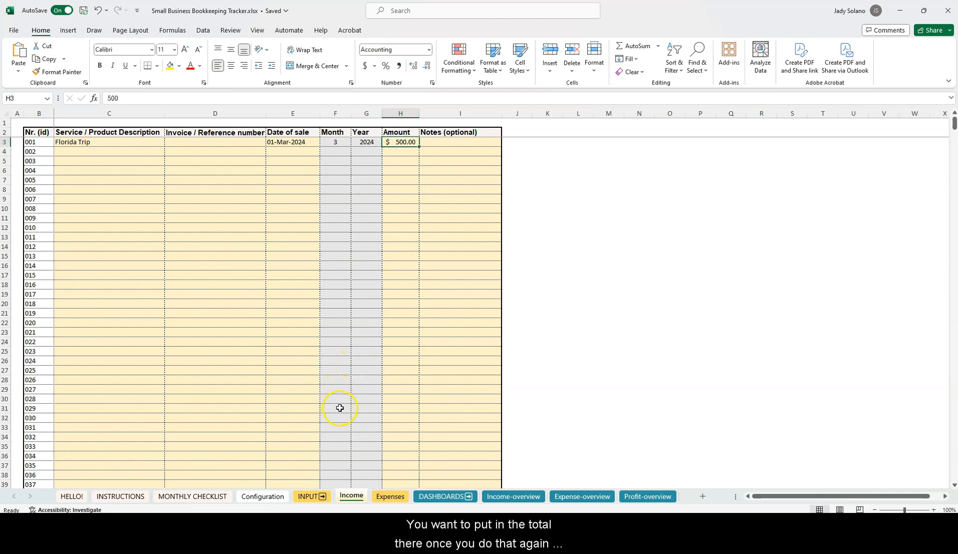
Switch the Income-overview top table to 2024 so March shows $500, then go to Expense-overview
left_click(440, 497)
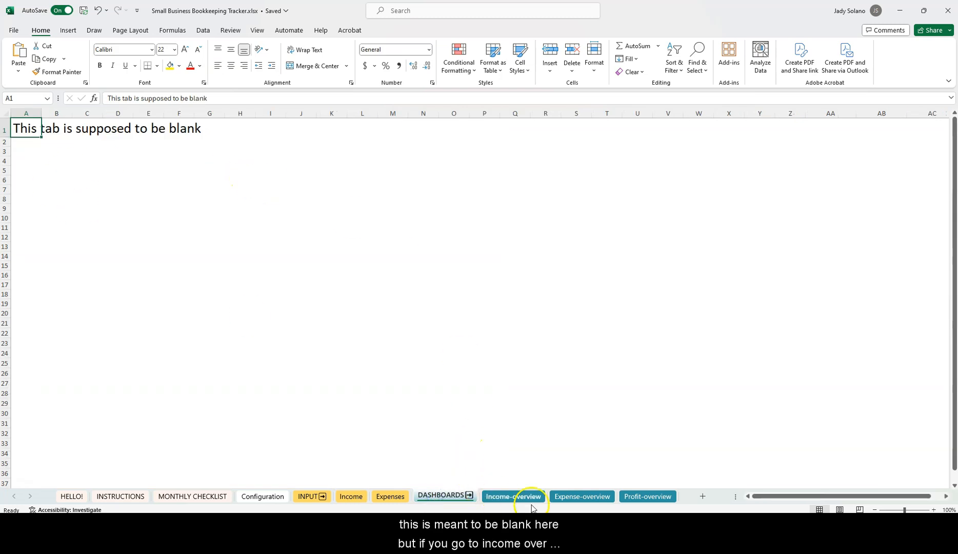
left_click(520, 498)
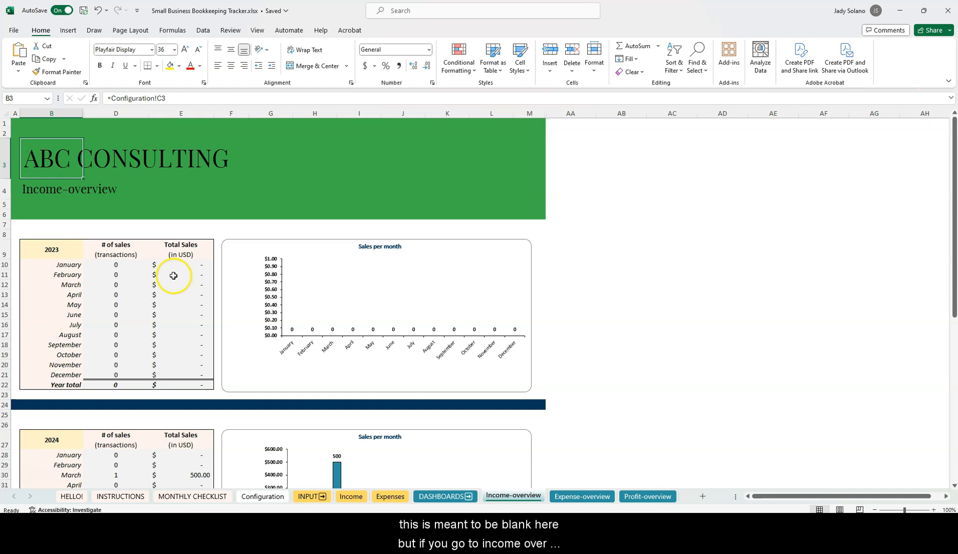
scroll(175, 274, "down", 3)
scroll(184, 325, "up", 3)
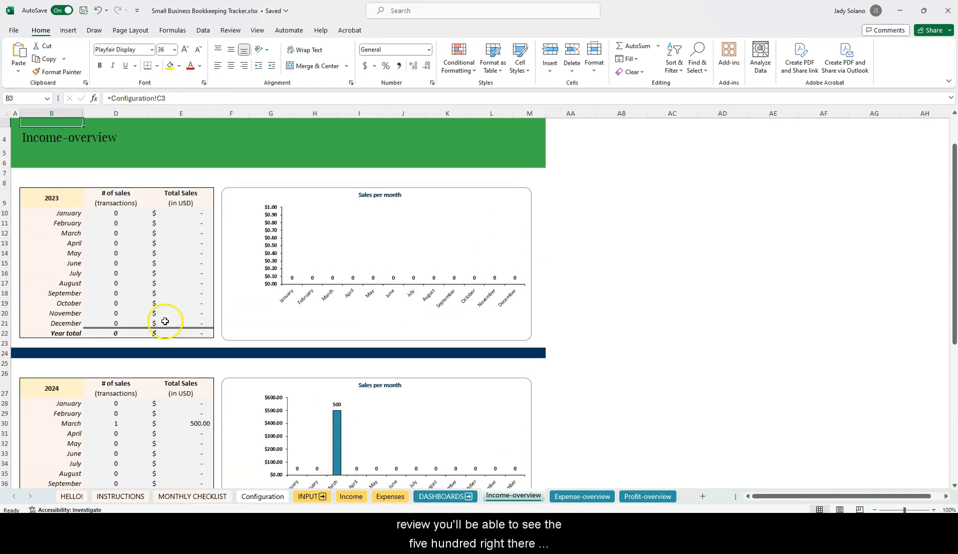
left_click(60, 221)
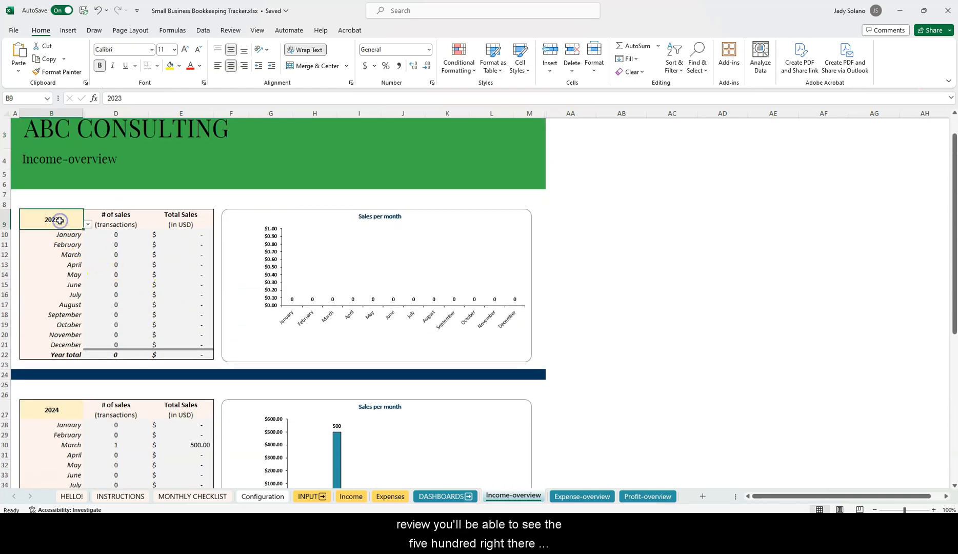
left_click(88, 224)
left_click(57, 245)
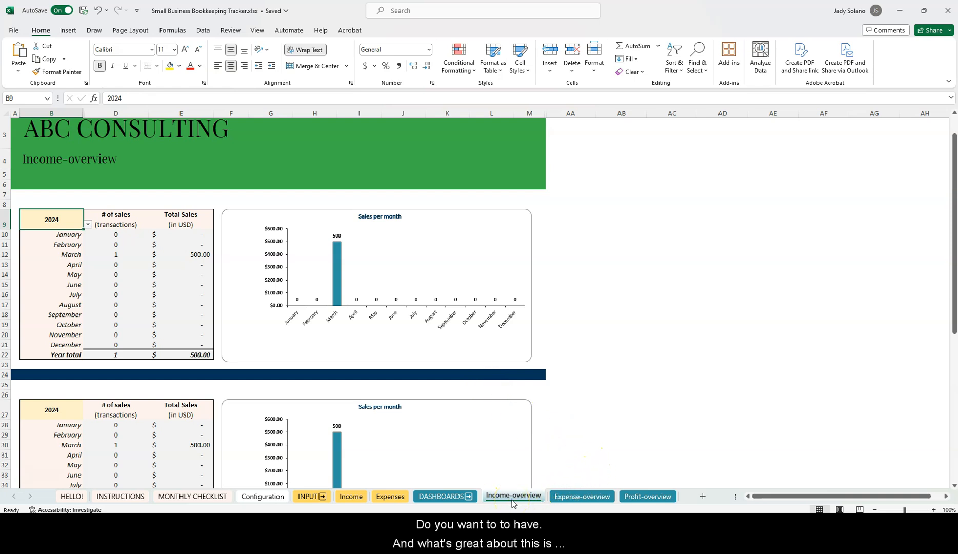
left_click(568, 501)
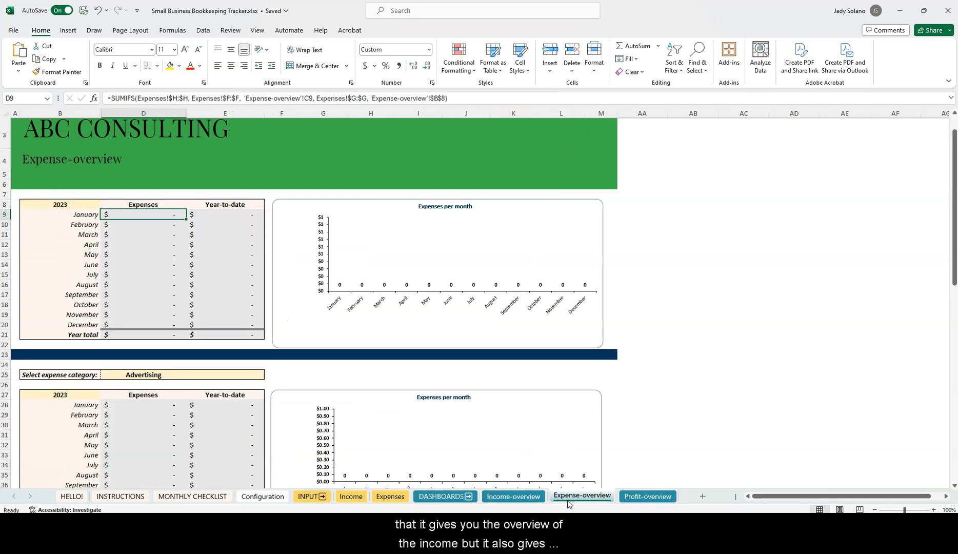
Set the Profit-overview year to 2024, showing March's $500 sales, $250 expenses and $250 gross profit
scroll(278, 280, "up", 1)
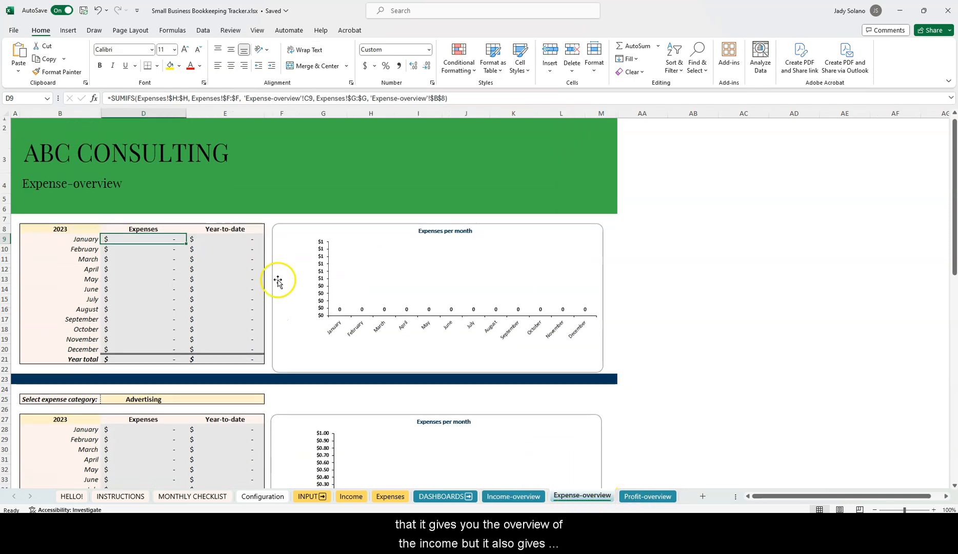
left_click(643, 497)
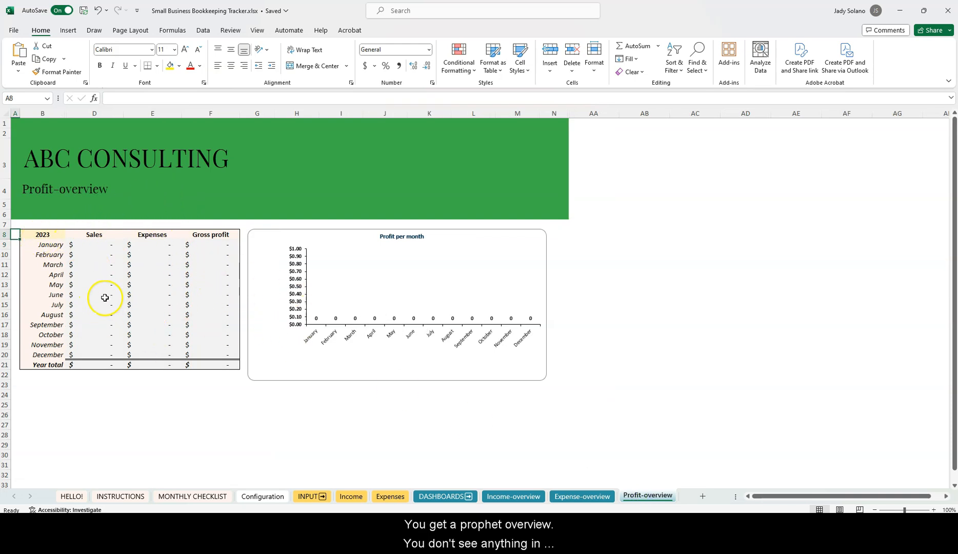
left_click(51, 234)
left_click(69, 235)
left_click(31, 253)
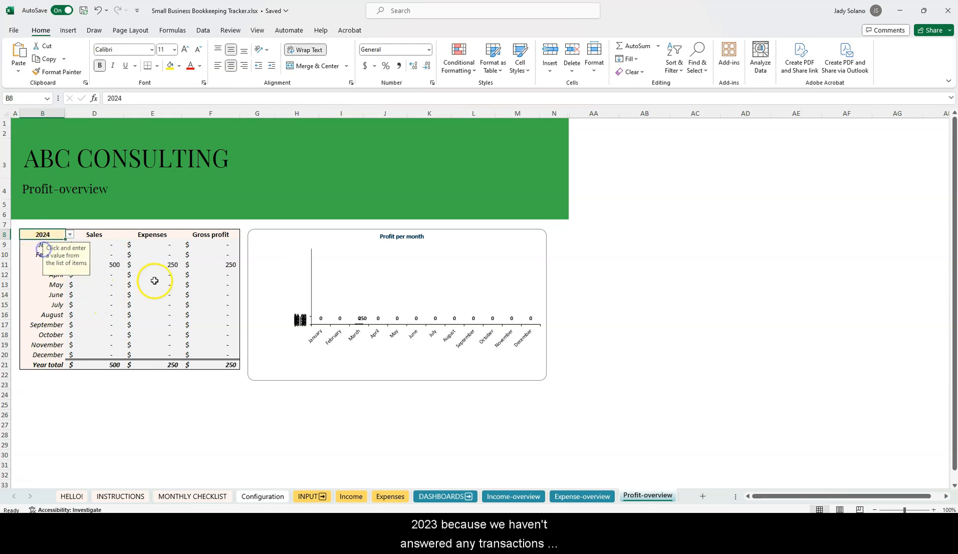
left_click(107, 397)
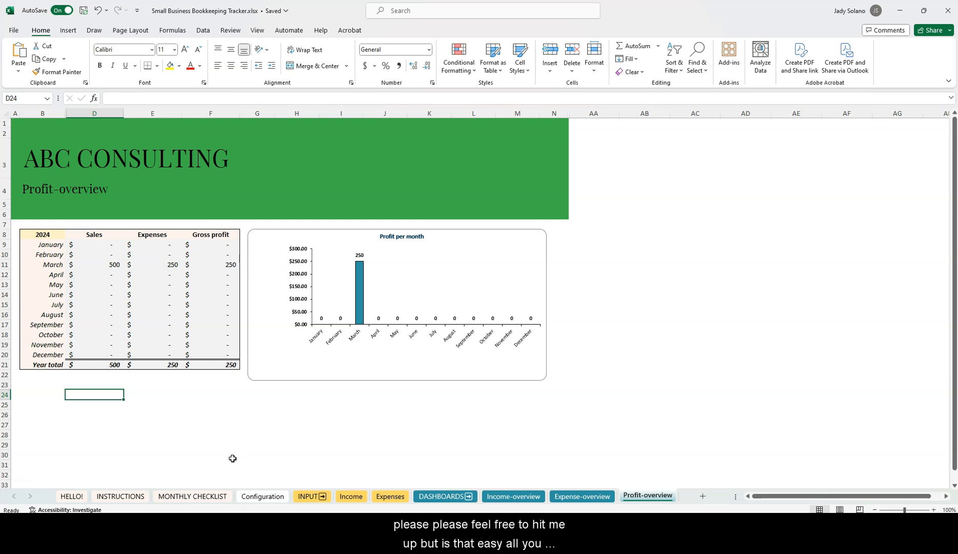
Review the Income and Expenses entries, then return to the top of the INSTRUCTIONS guide
left_click(352, 496)
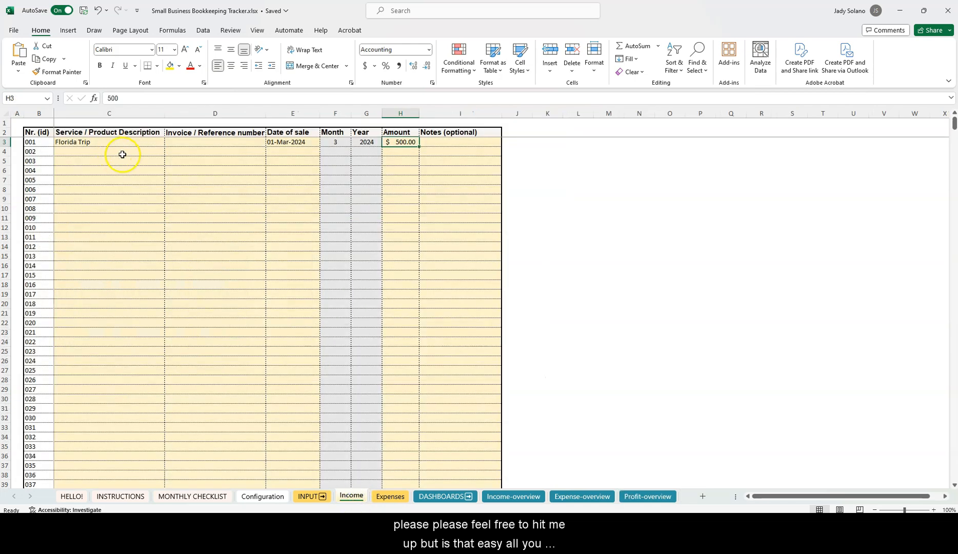
left_click(390, 496)
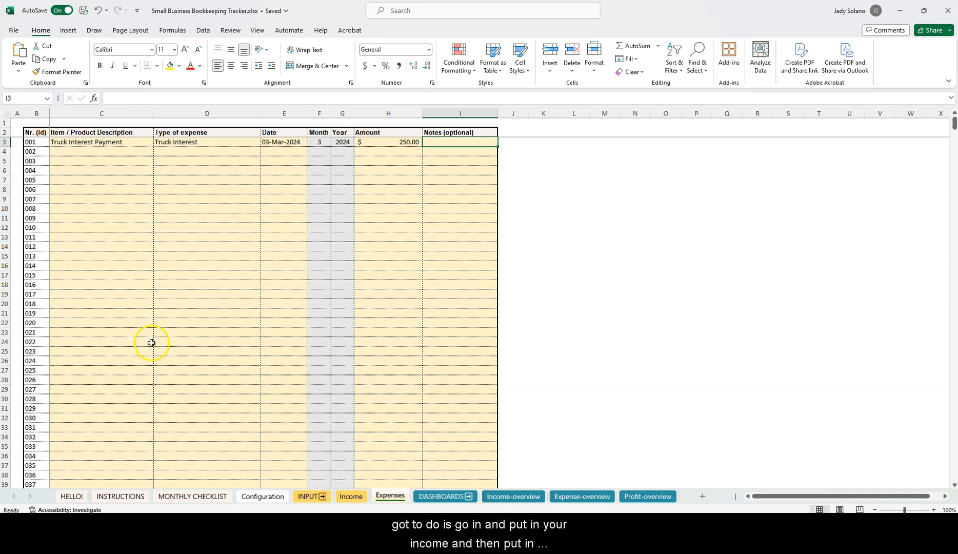
left_click(121, 497)
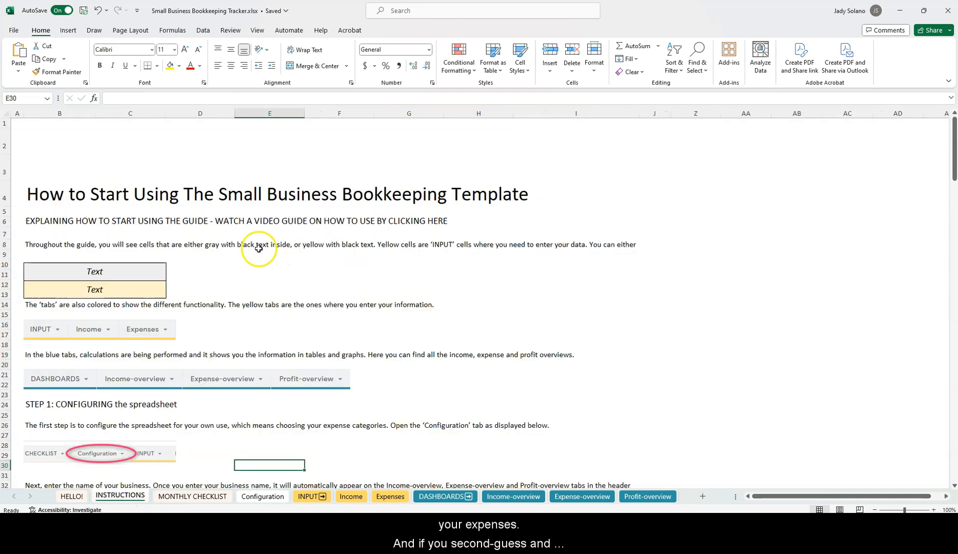
scroll(237, 278, "down", 20)
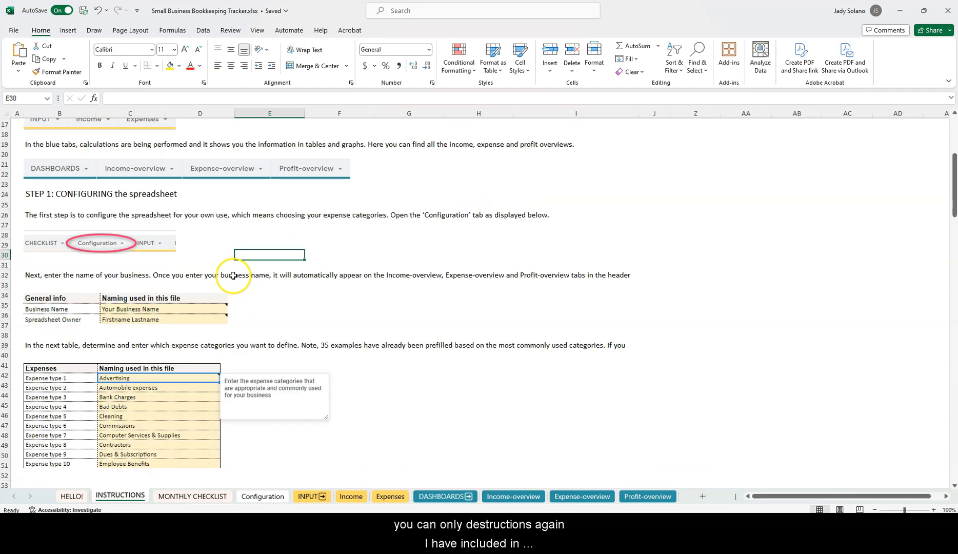
scroll(233, 278, "down", 8)
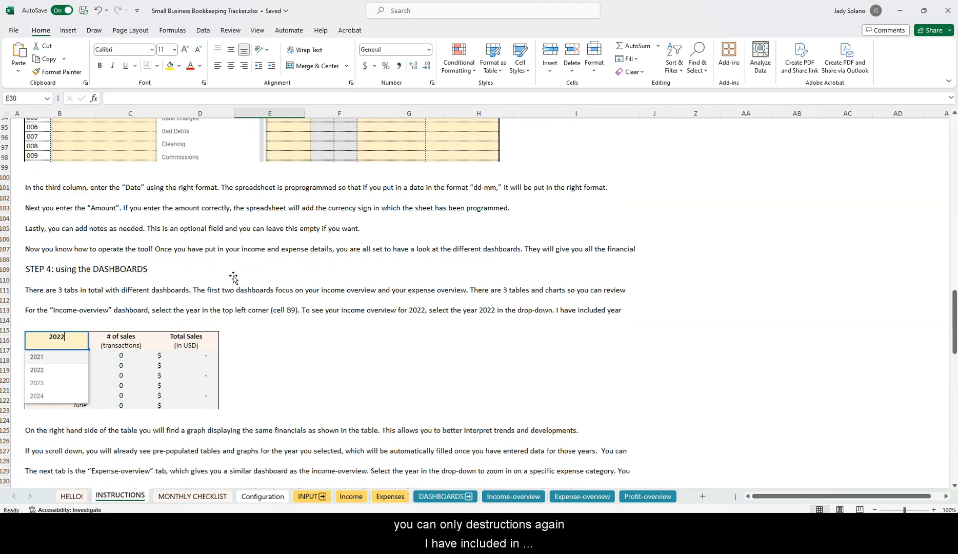
scroll(233, 278, "up", 20)
scroll(233, 278, "up", 5)
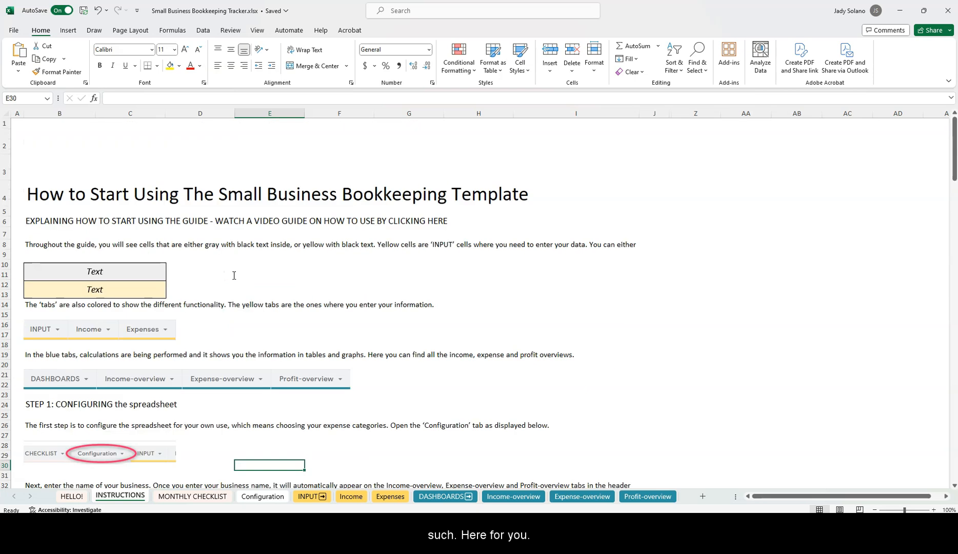